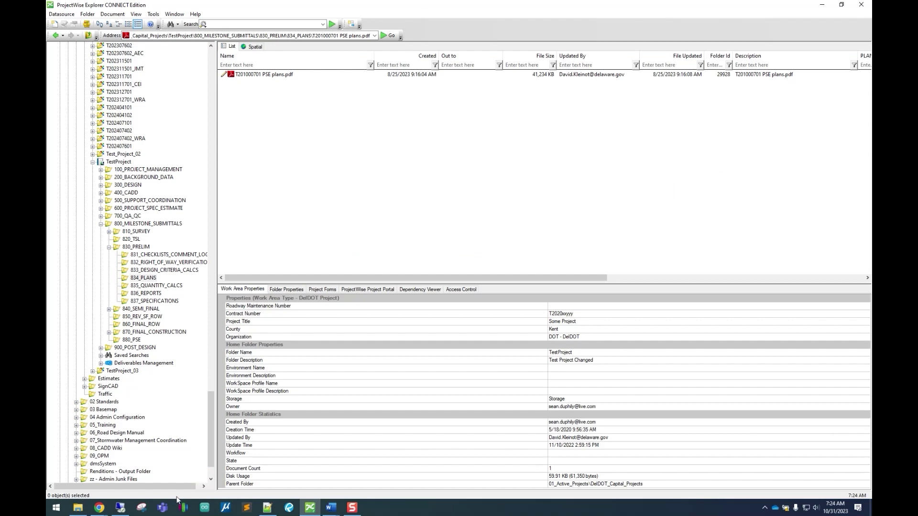
- Search Google in Chrome for 'design resource center'
left_click(185, 480)
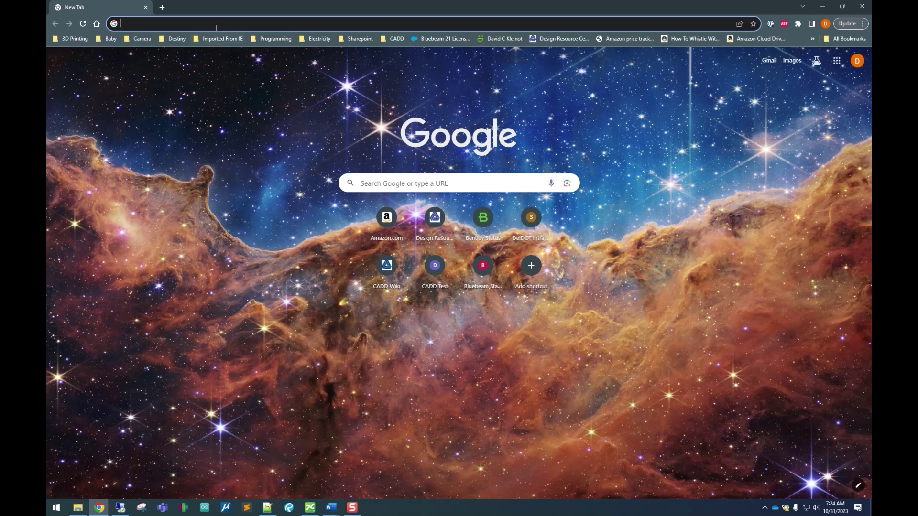
type("design r")
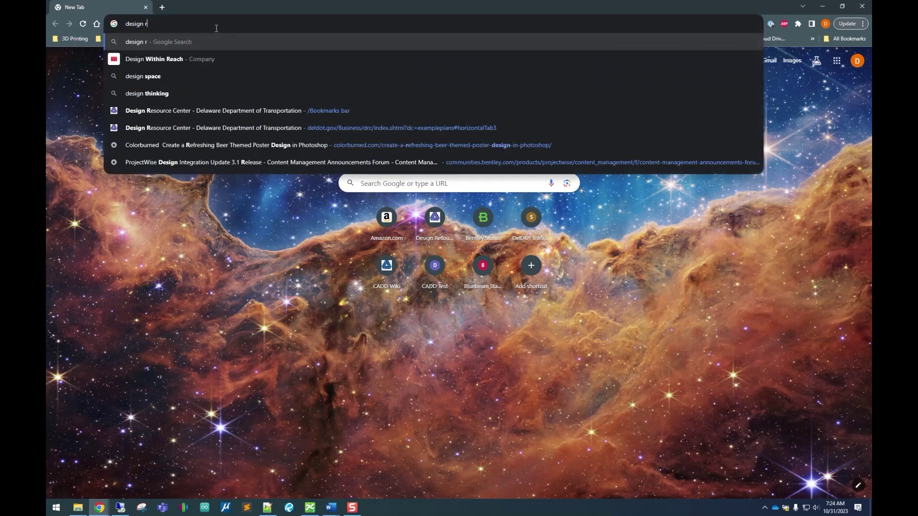
type("esource center")
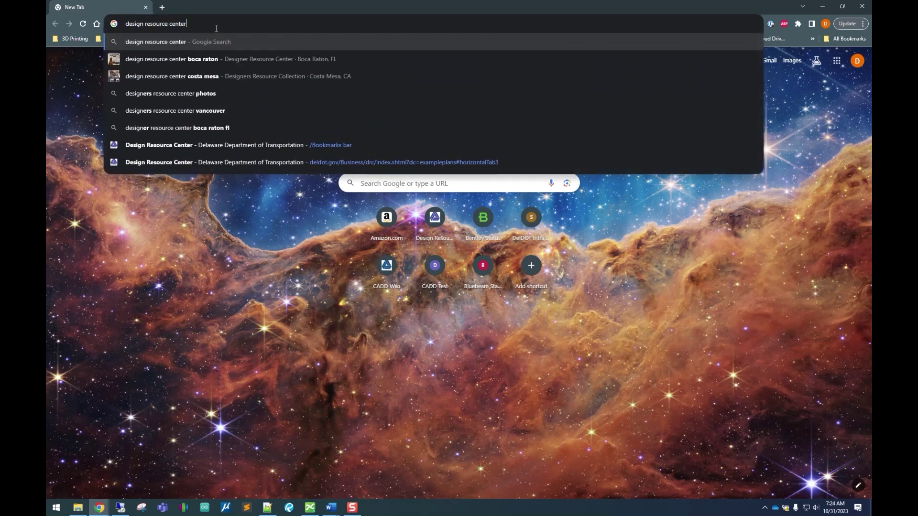
key("Return")
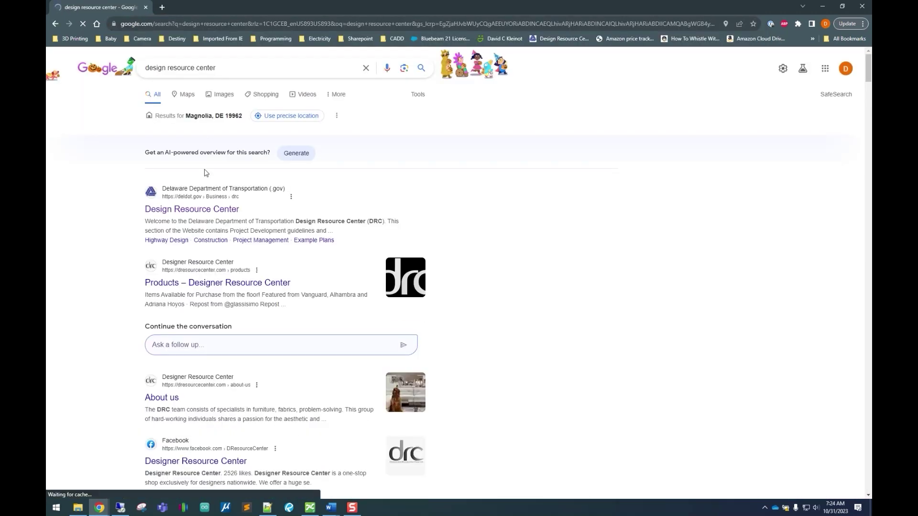
- Open the DelDOT Design Resource Center result, then its CADD Wiki link
left_click(174, 213)
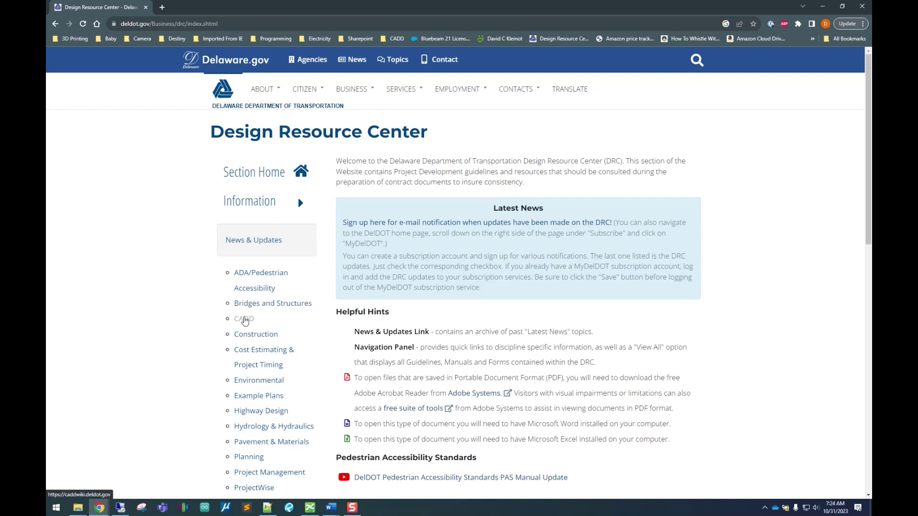
left_click(244, 319)
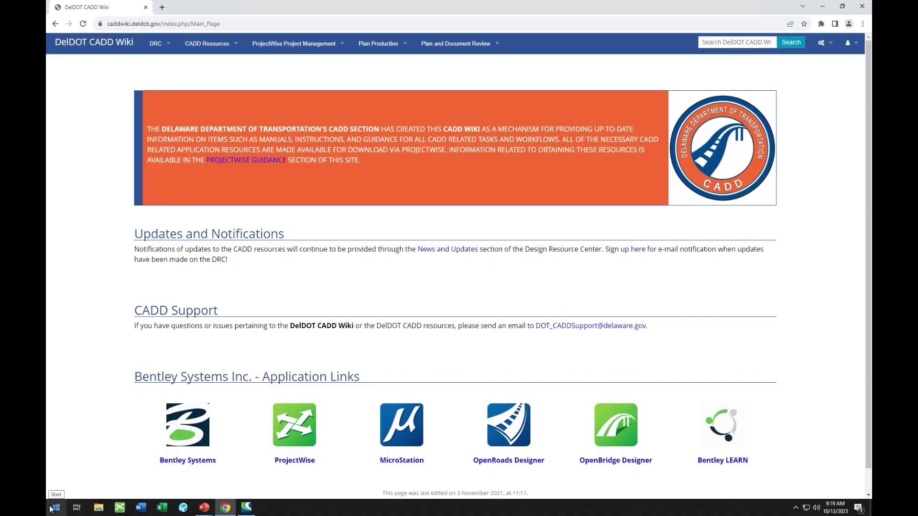
- Open the 'ProjectWise Folder Structure and Contents - PW2102' page from ProjectWise Guidance
left_click(303, 51)
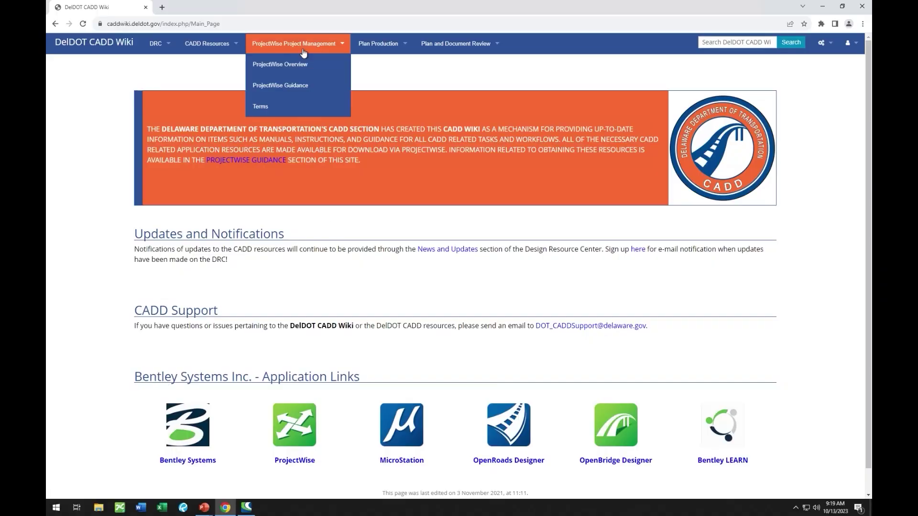
left_click(306, 88)
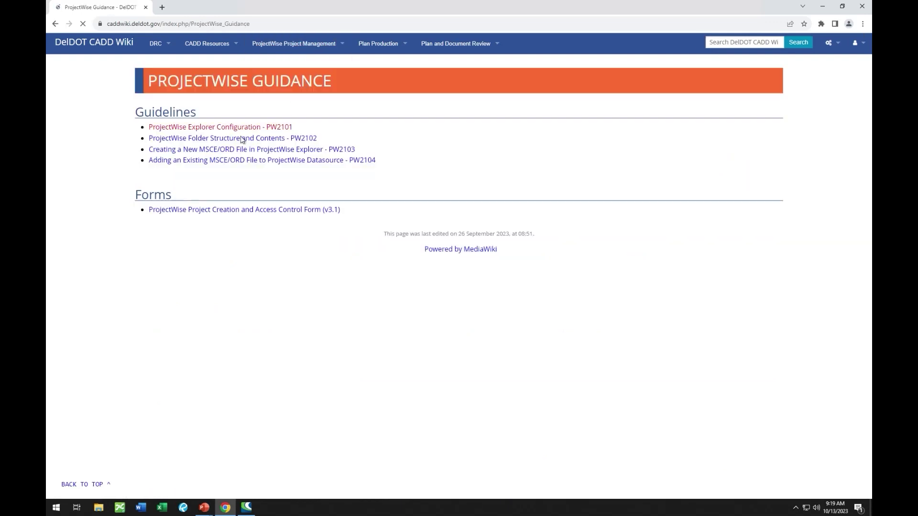
left_click(239, 140)
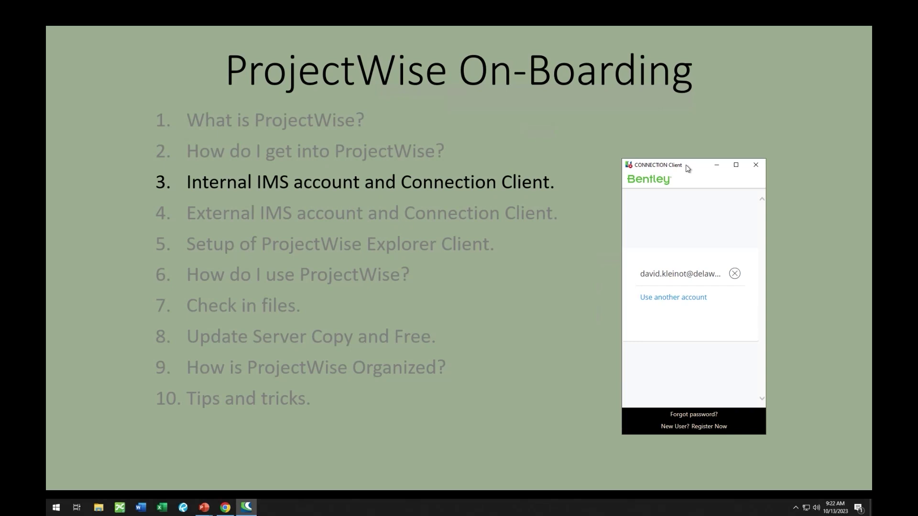
- Open the Bentley sign-in page in Edge and go to 'Register now'
left_click(707, 426)
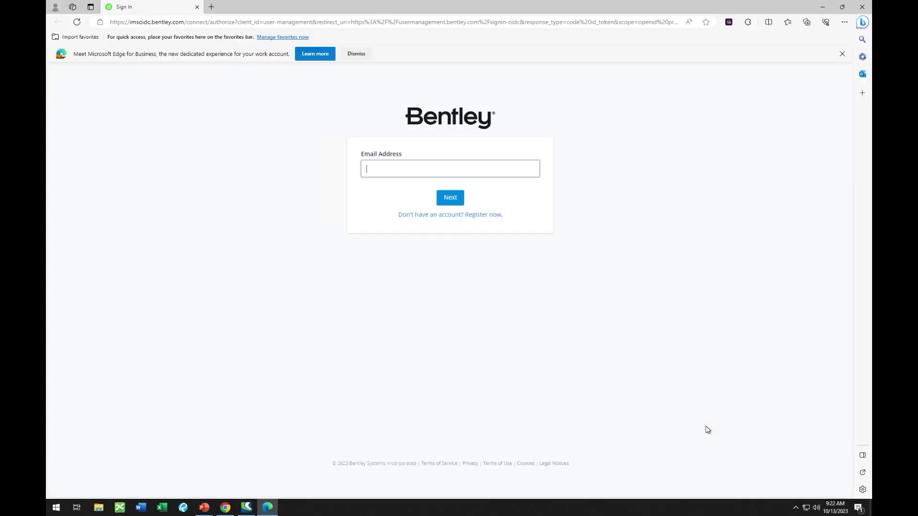
left_click(478, 215)
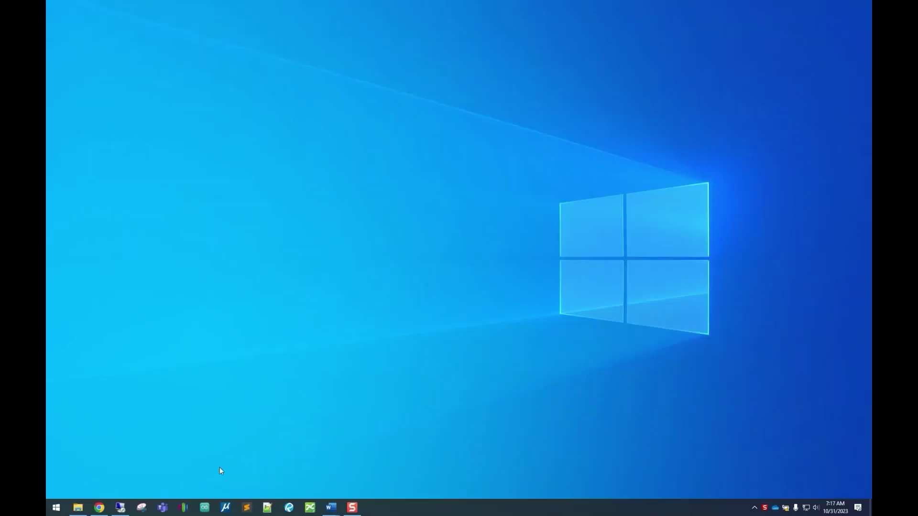
- Search 'project' in the Start menu and launch ProjectWise Explorer
left_click(65, 511)
type("p")
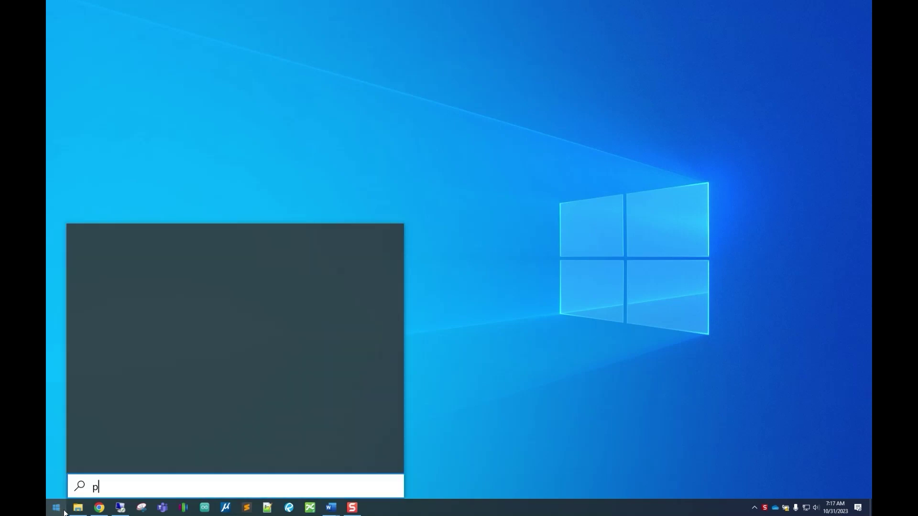
type("roject")
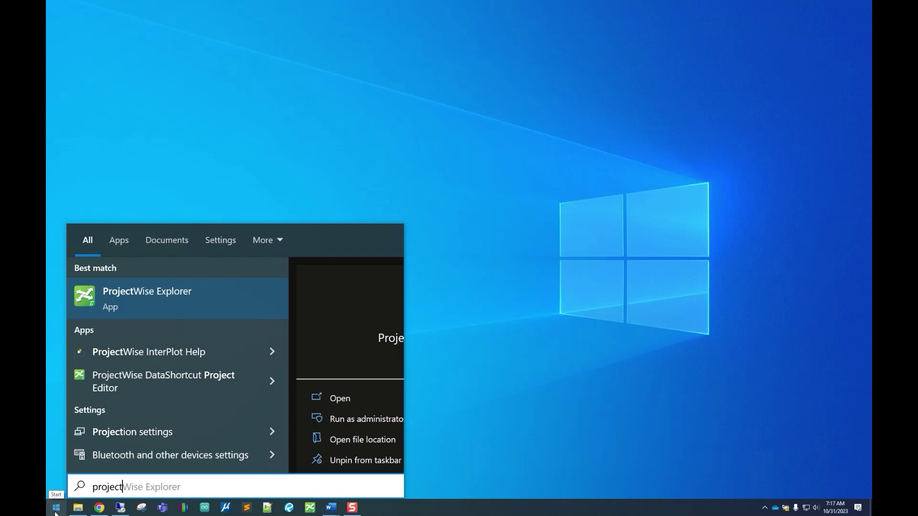
left_click(184, 304)
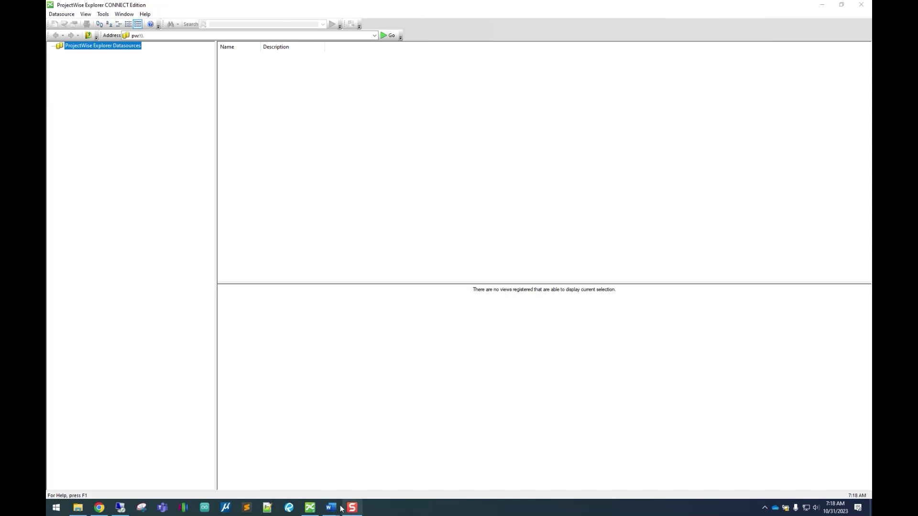
- Pin the running ProjectWise Explorer icon to the taskbar
right_click(310, 508)
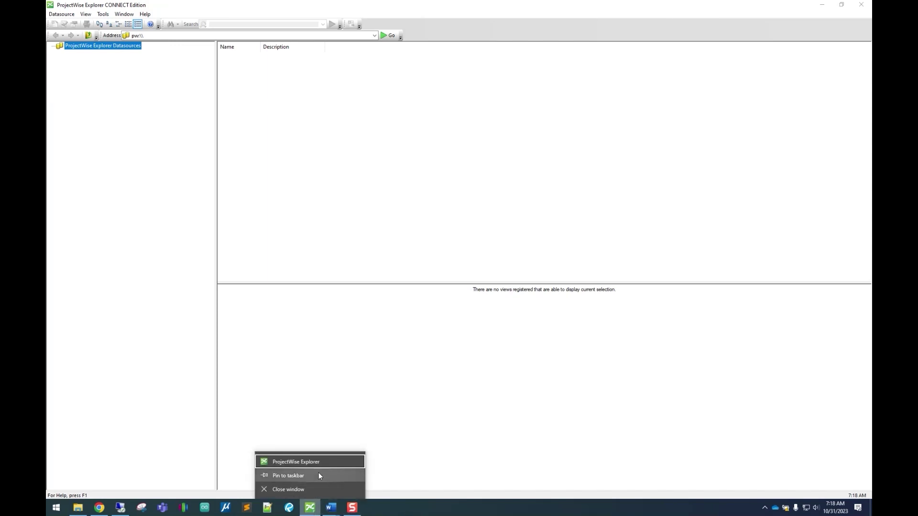
left_click(318, 477)
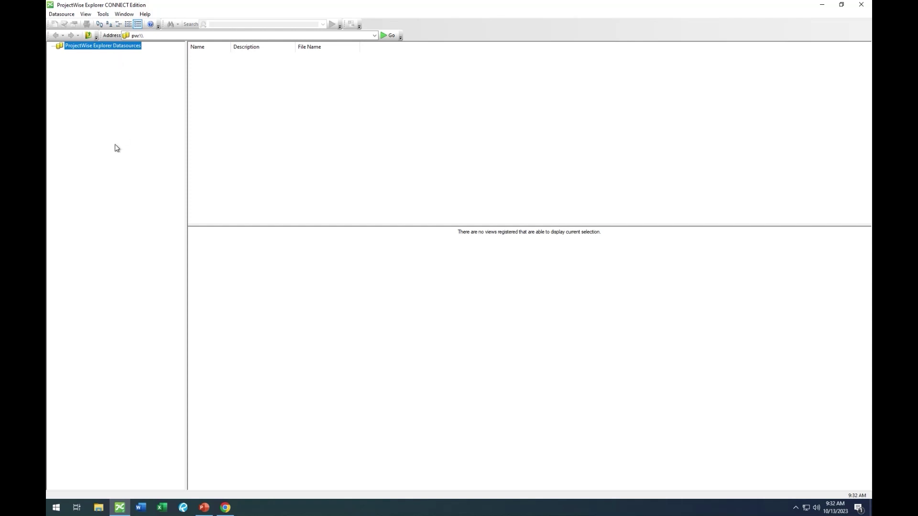
- Open the 'ProjectWise Explorer Configuration - PW2101' page from the wiki's ProjectWise Guidance
left_click(226, 508)
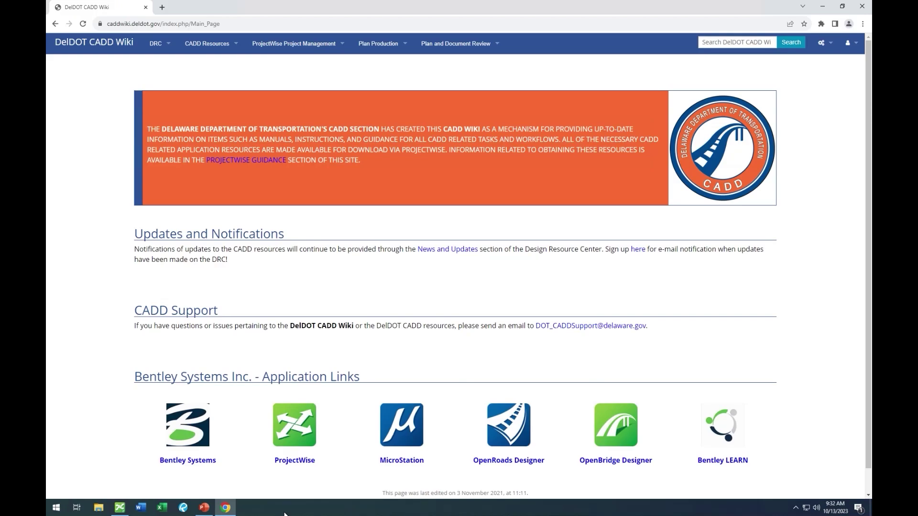
left_click(291, 48)
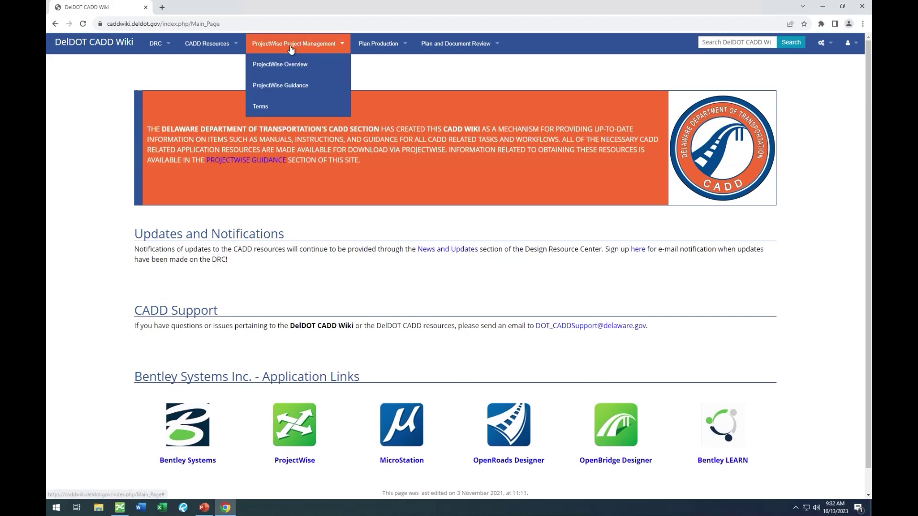
left_click(289, 85)
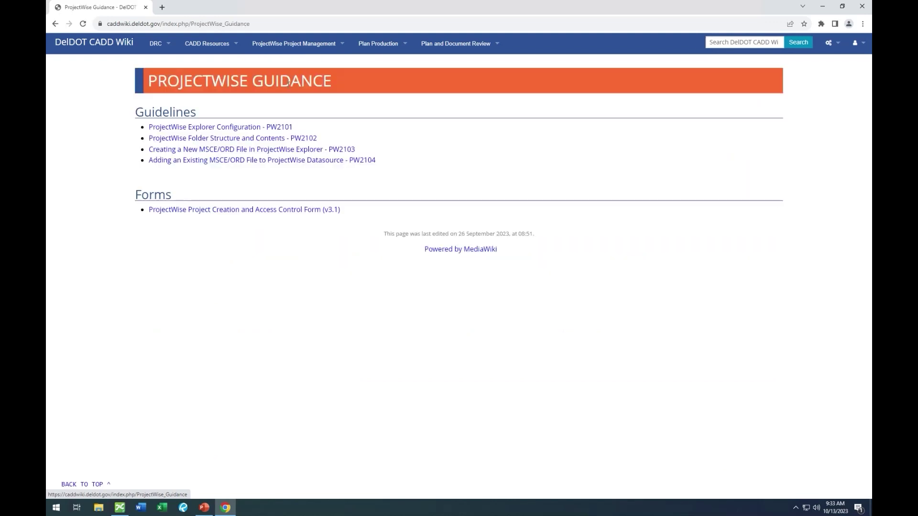
left_click(231, 128)
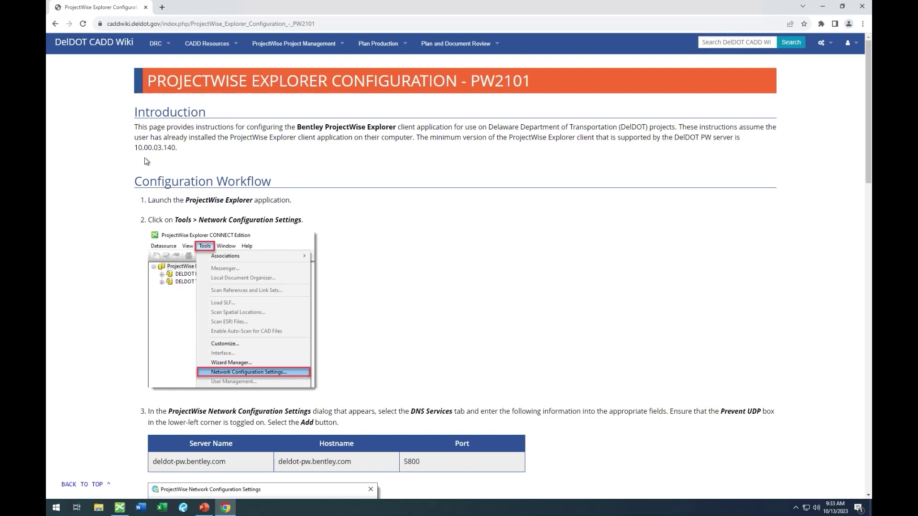
- Open Network Configuration Settings on the DNS tab and copy deldot-pw.bentley.com from the wiki
key("alt+Tab")
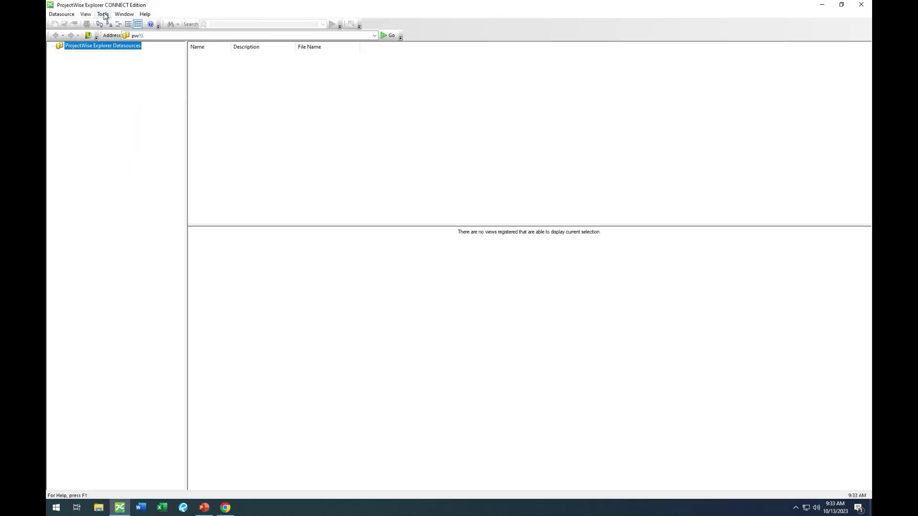
left_click(103, 15)
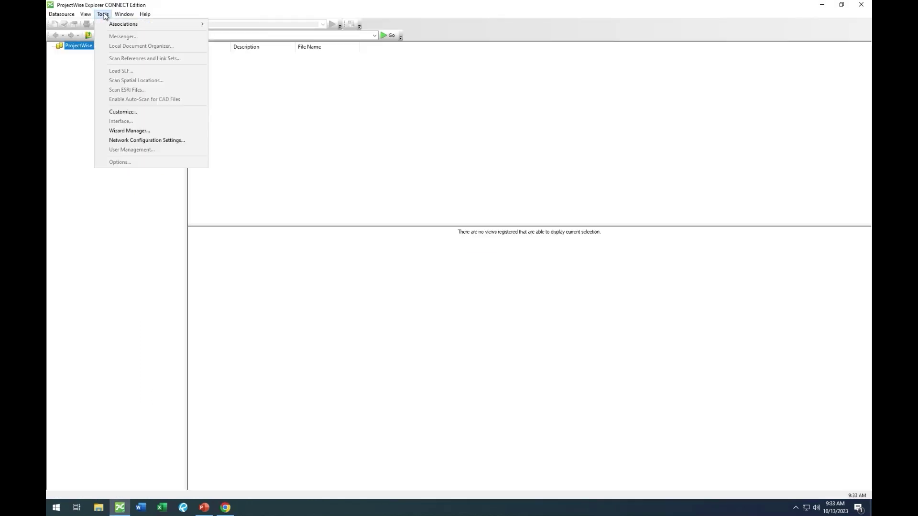
left_click(164, 142)
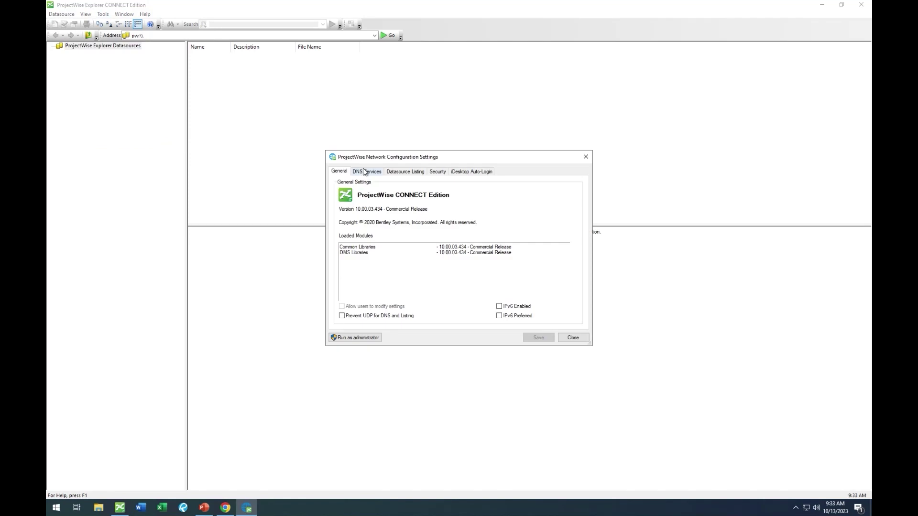
left_click(365, 171)
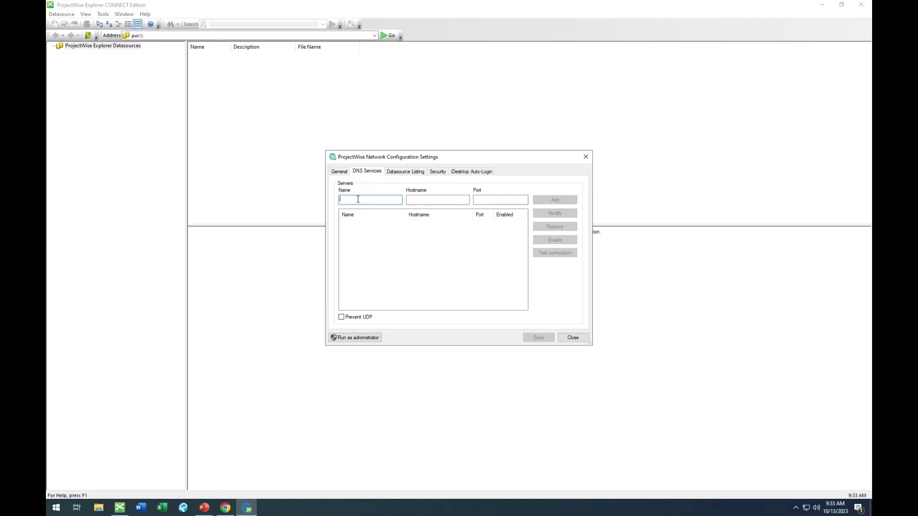
key("alt+Tab")
scroll(341, 261, "down", 2)
scroll(334, 328, "down", 2)
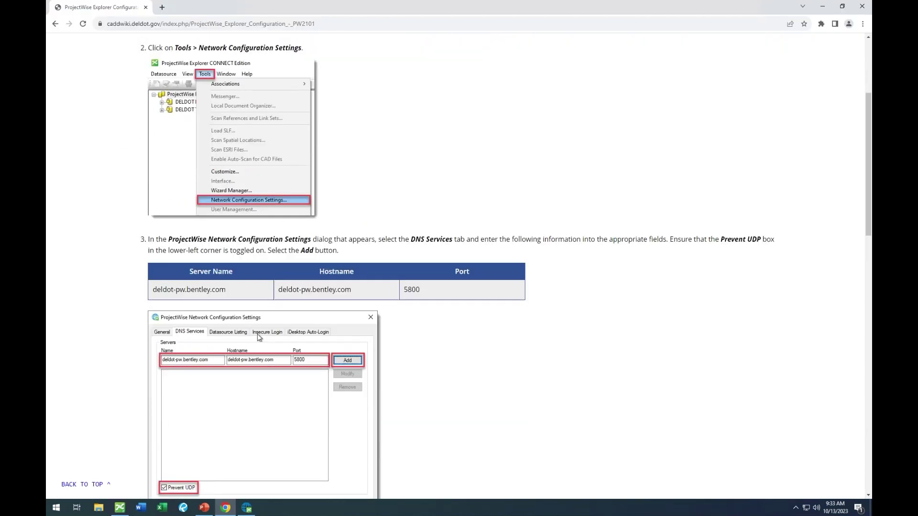
scroll(257, 334, "down", 1)
left_click_drag(152, 247, 230, 252)
key("ctrl+c")
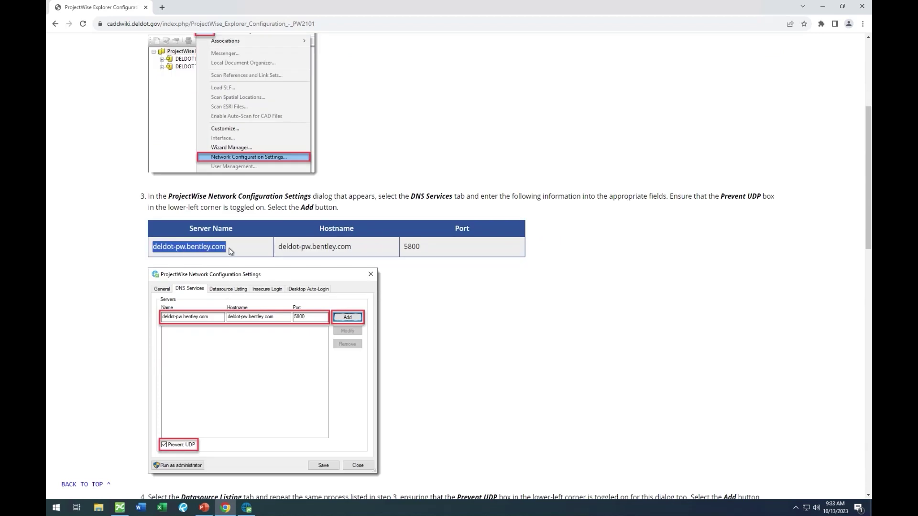
- Add DNS server deldot-pw.bentley.com, hostname deldot-pw.bentley.com, on port 5800
key("alt+Tab")
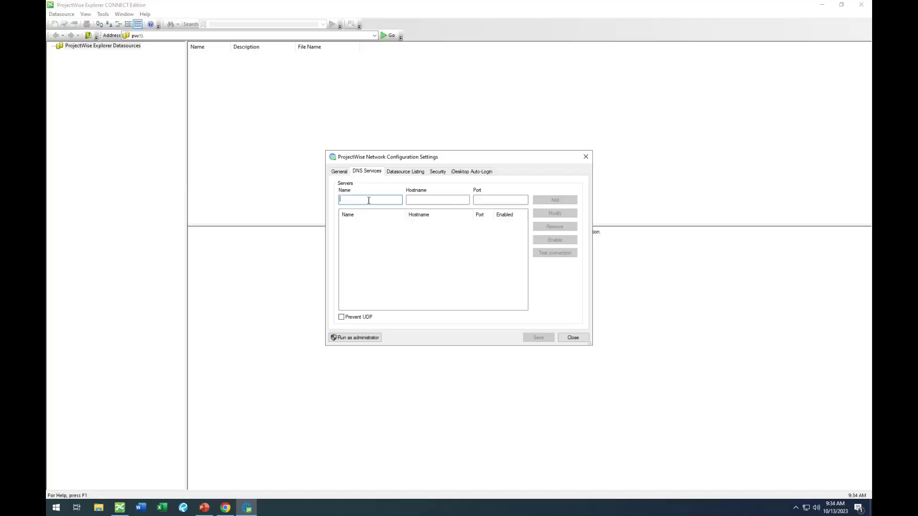
key("ctrl+v")
left_click(423, 200)
key("ctrl+v")
left_click(479, 200)
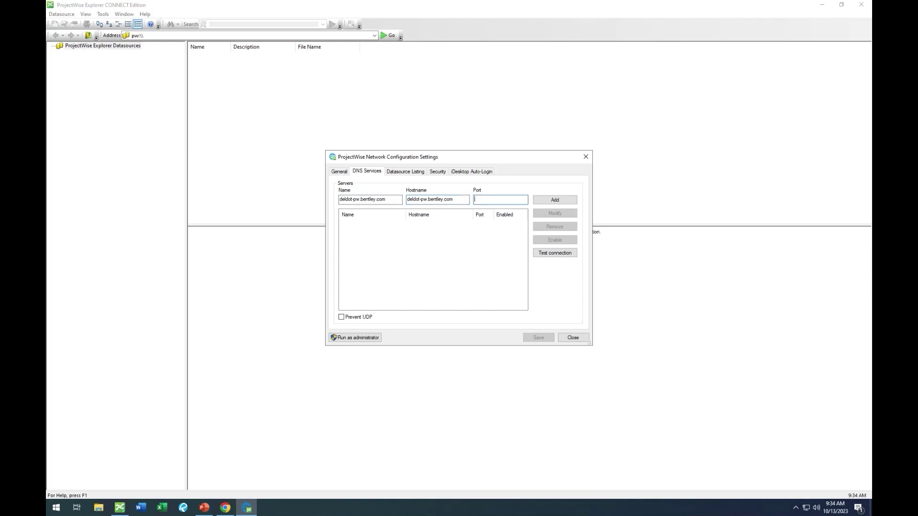
type("5800")
left_click(555, 201)
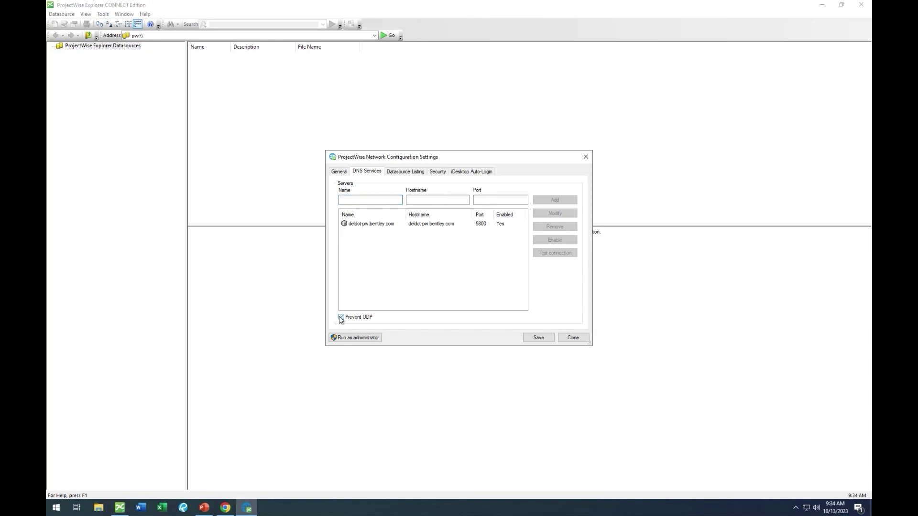
- Add deldot-pw.bentley.com on port 5800 under Datasource Listing, then save and close
left_click(412, 173)
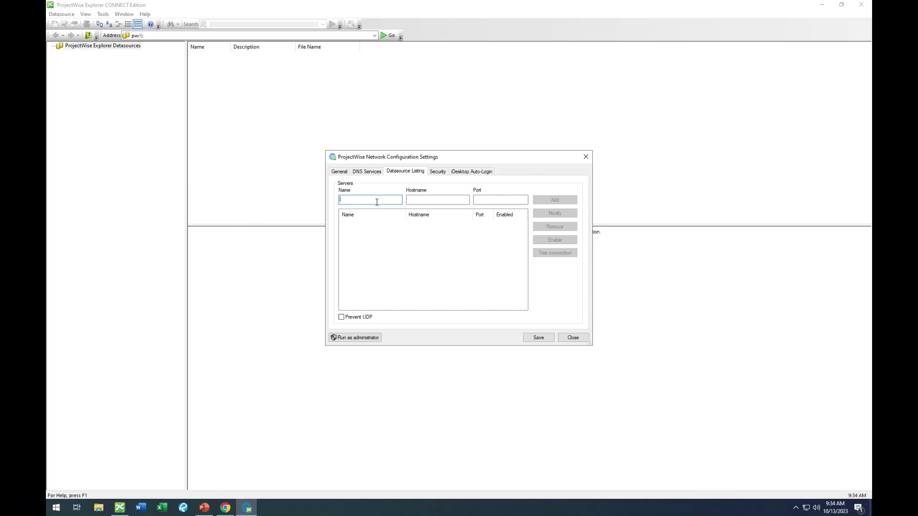
key("ctrl+v")
left_click(453, 199)
key("ctrl+v")
left_click(498, 199)
type("5800")
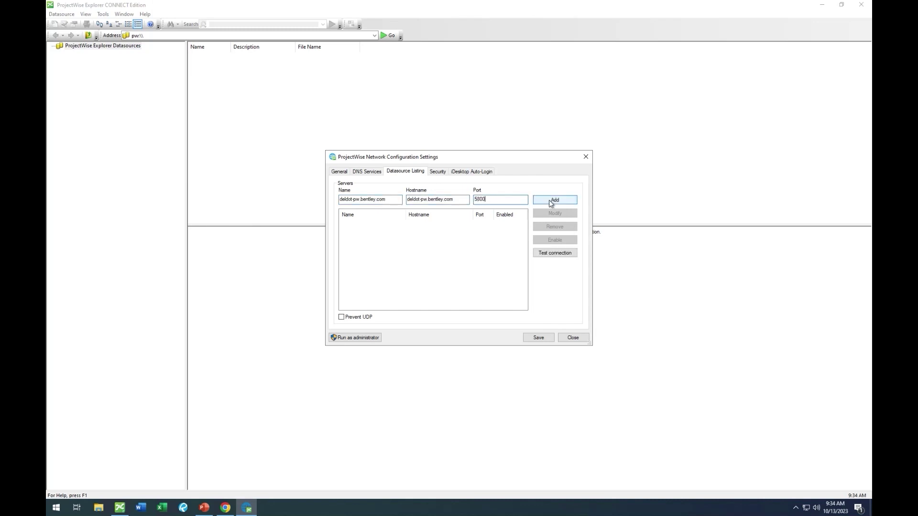
left_click(550, 201)
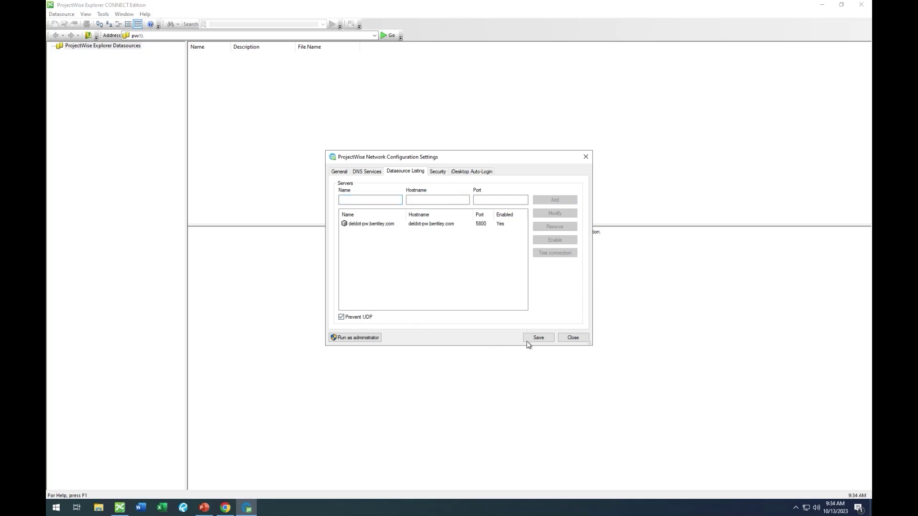
left_click(538, 338)
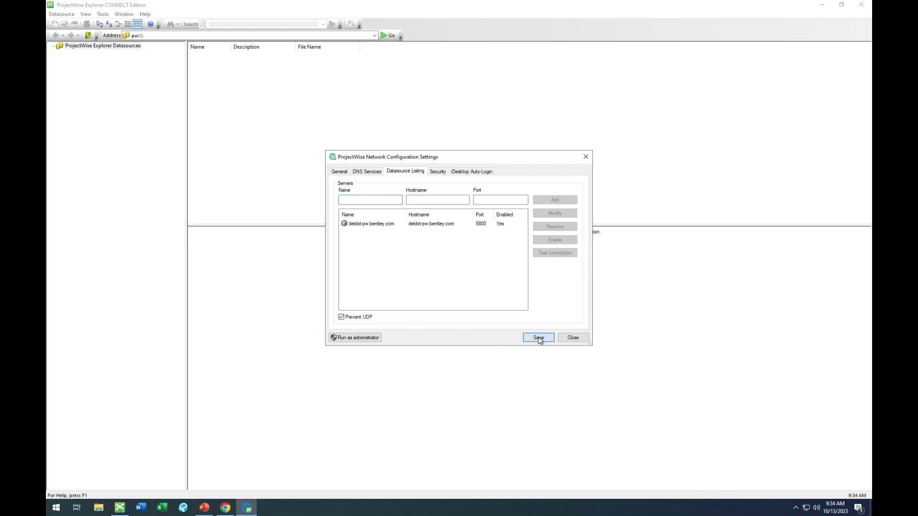
left_click(572, 338)
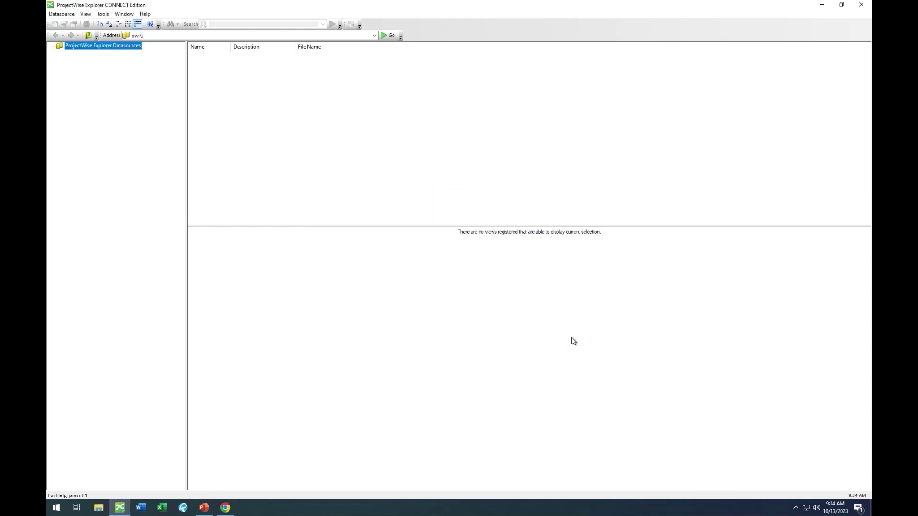
- Refresh datasources and log in to DELDOT Production, creating the local working directory
right_click(113, 49)
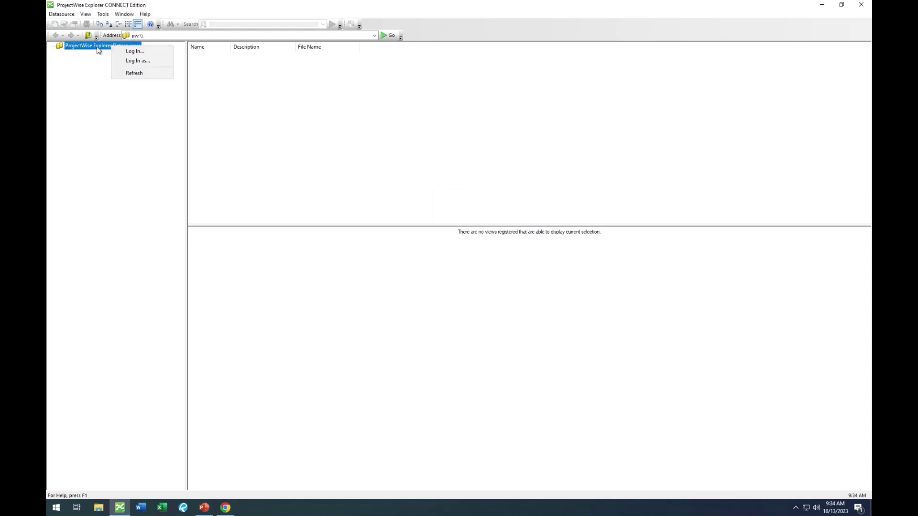
left_click(125, 71)
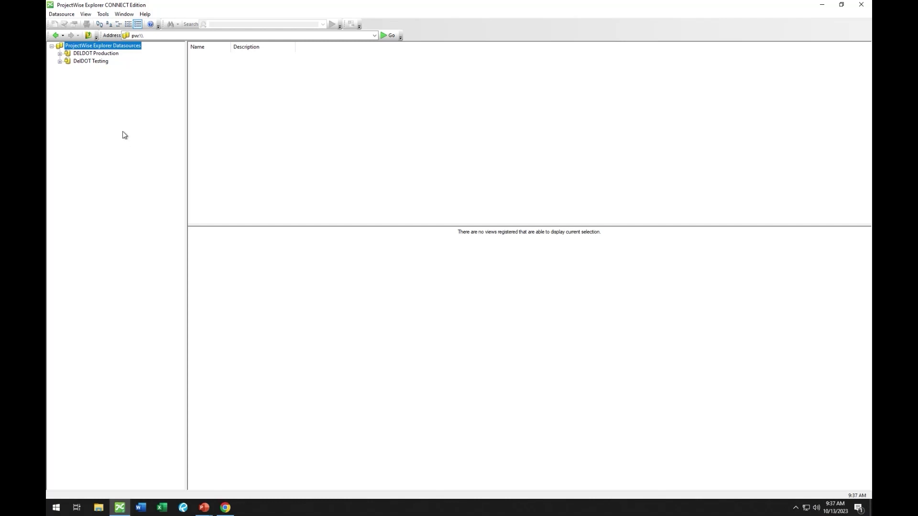
left_click(61, 54)
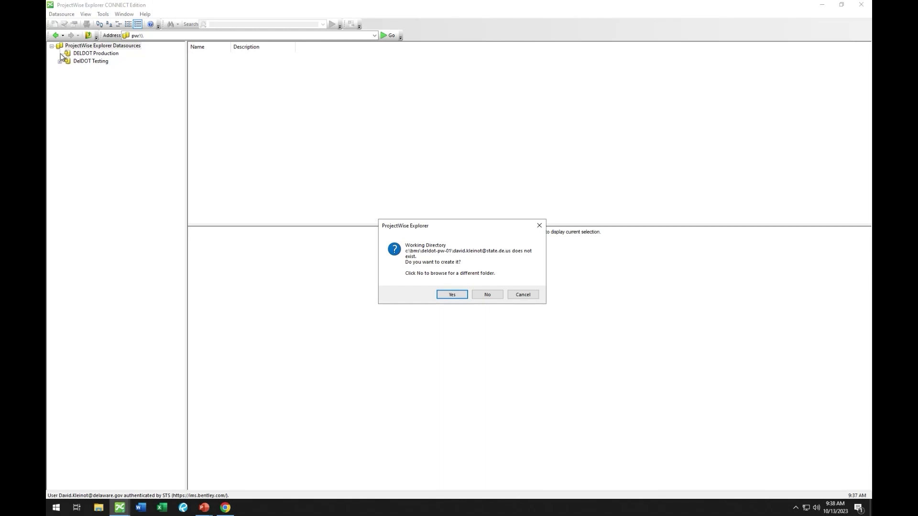
left_click(449, 296)
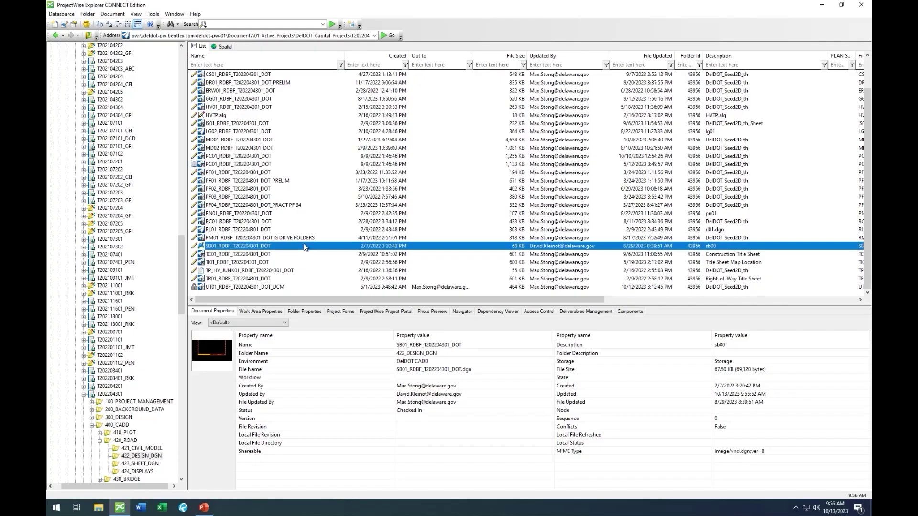
- Open the SB01_RDBF_T202204301_DOT drawing in MicroStation, then exit MicroStation
double_click(305, 247)
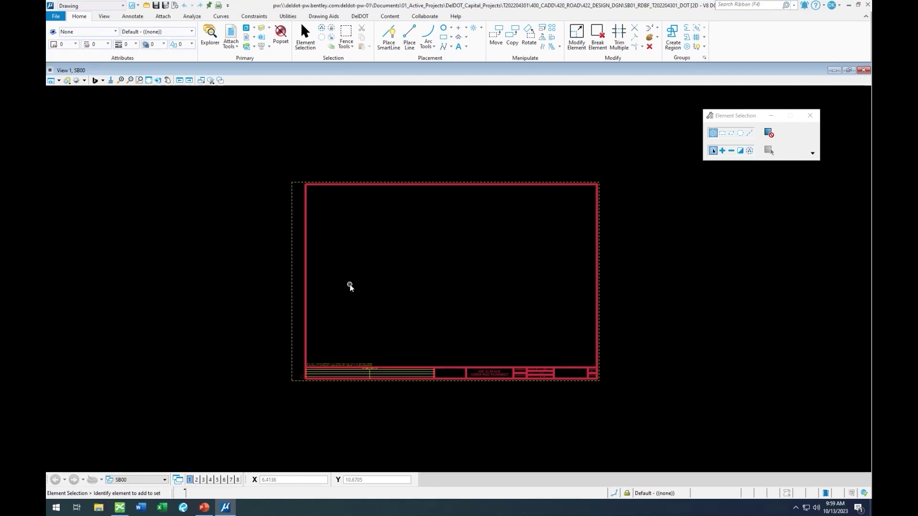
left_click(867, 5)
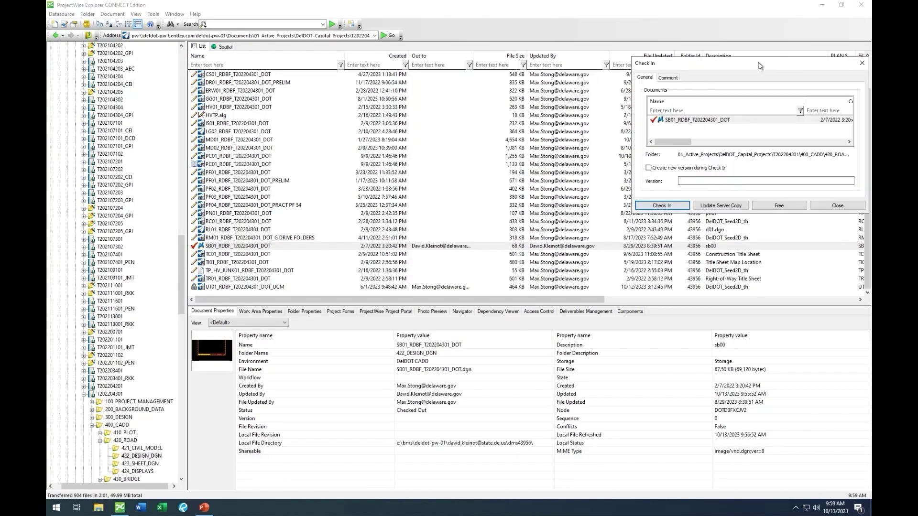
- Check the SB01 drawing in from the Check In dialog, then free its checkout
left_click_drag(755, 62, 456, 155)
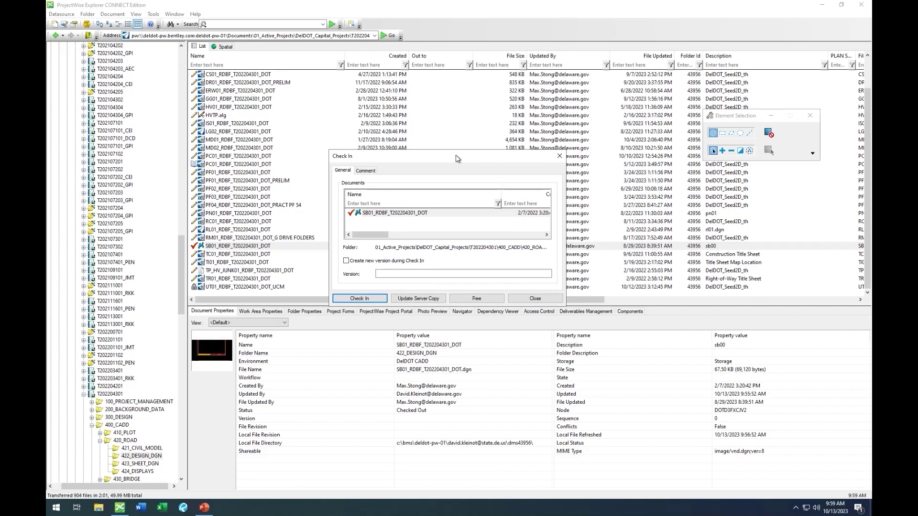
left_click(377, 299)
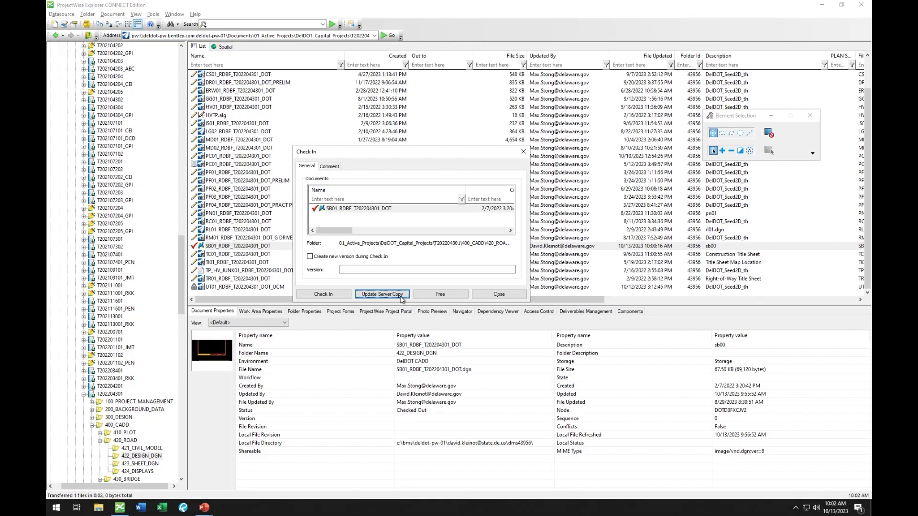
left_click(452, 296)
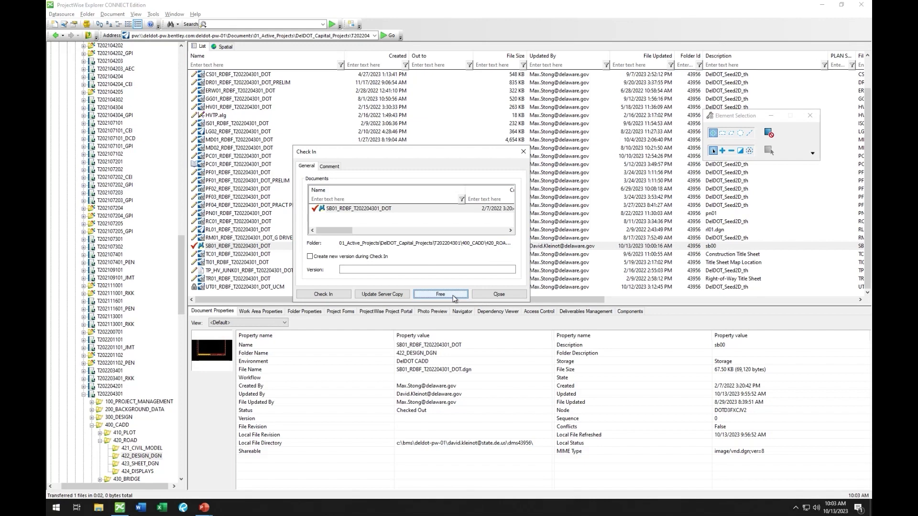
left_click(454, 298)
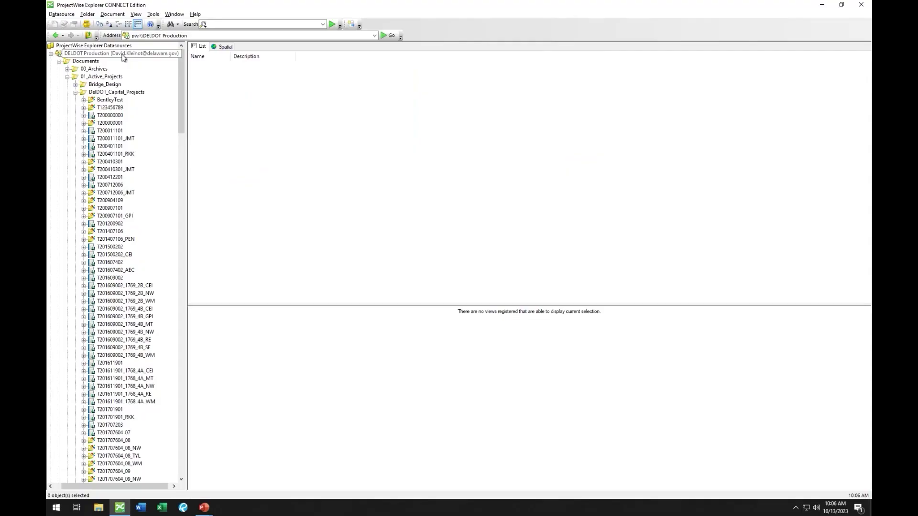
- Browse DELDOT Production > Documents > 01_Active_Projects > DelDOT_Capital_Projects in the folder tree
left_click(122, 55)
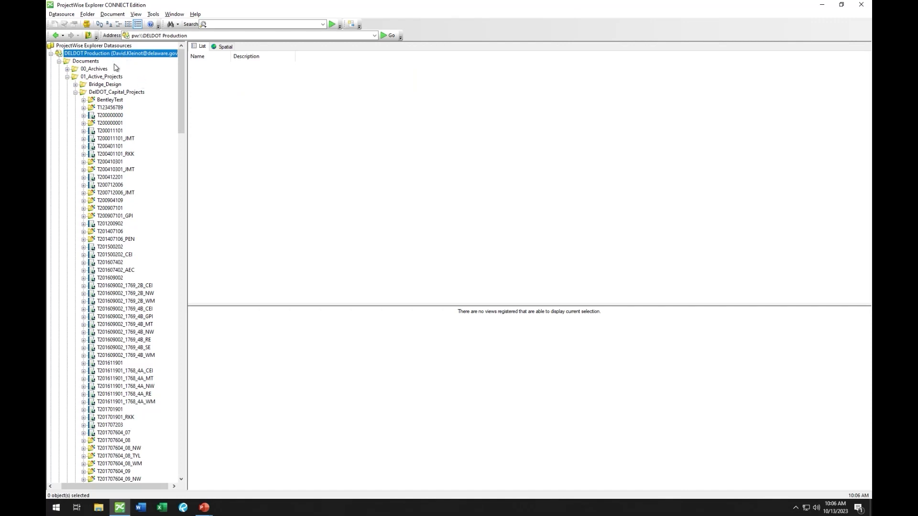
left_click(89, 62)
left_click(104, 77)
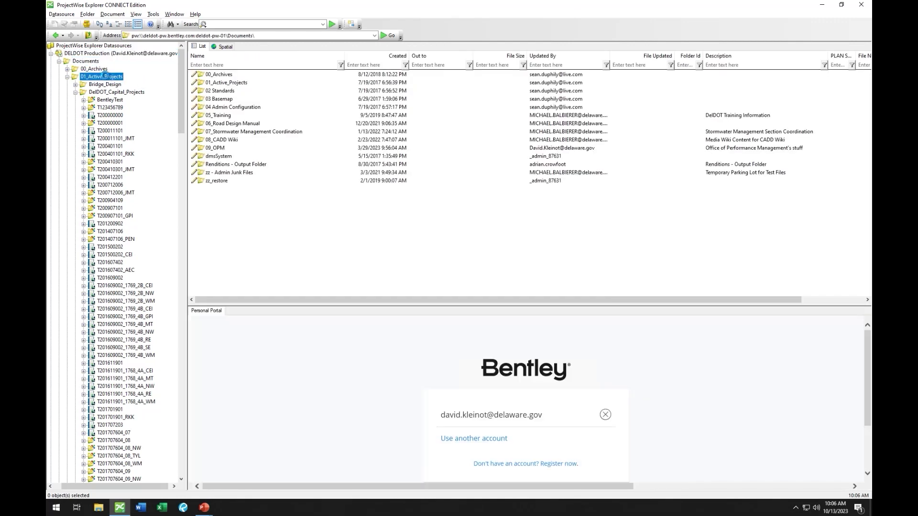
left_click(133, 93)
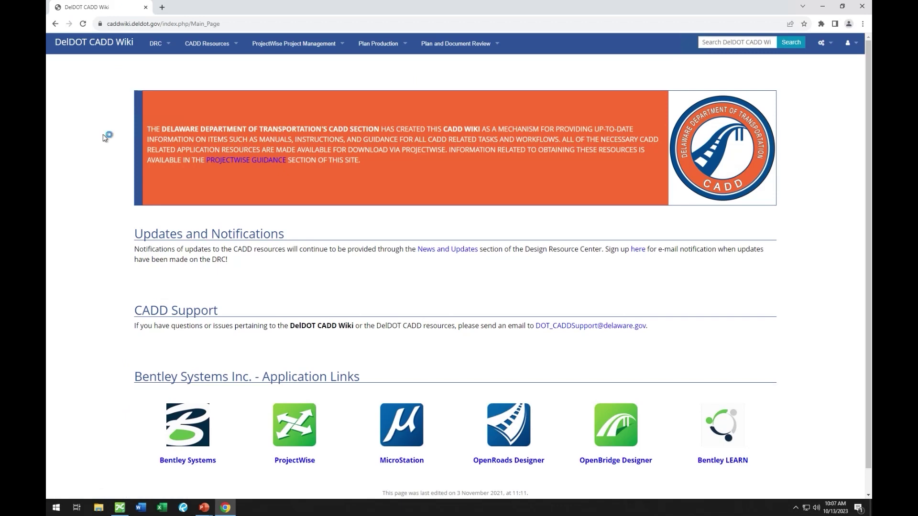
- Go to the ProjectWise Guidance page under the ProjectWise Project Management menu
left_click(294, 44)
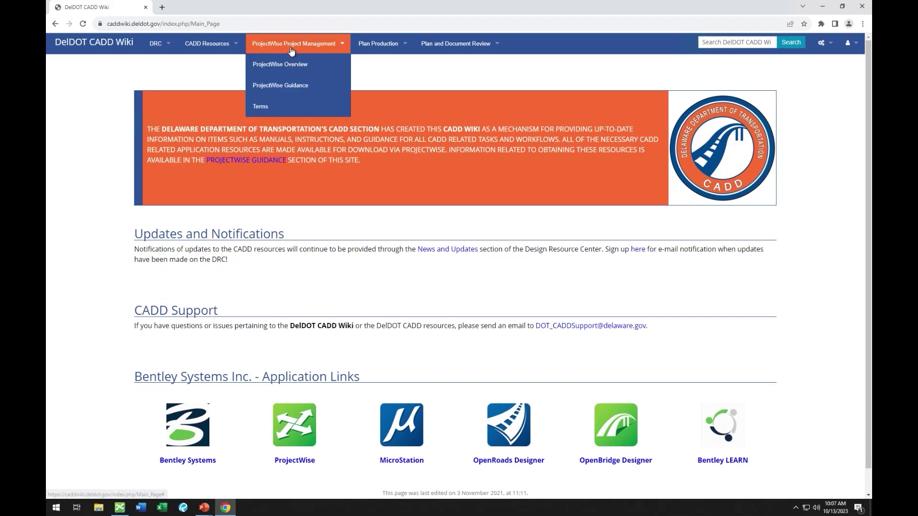
left_click(310, 86)
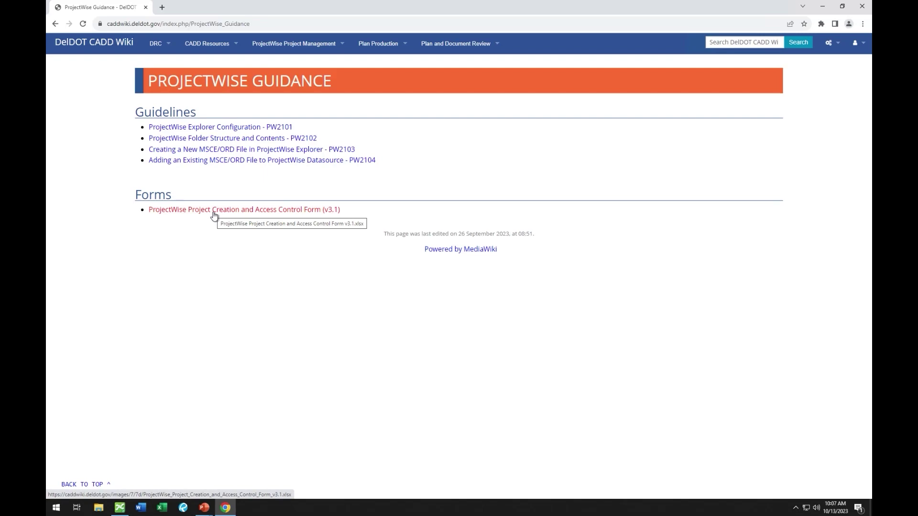
- Back in ProjectWise Explorer, view the T201906101, T201906101_AEC, _CEI and _JMT folders
key("alt+Tab")
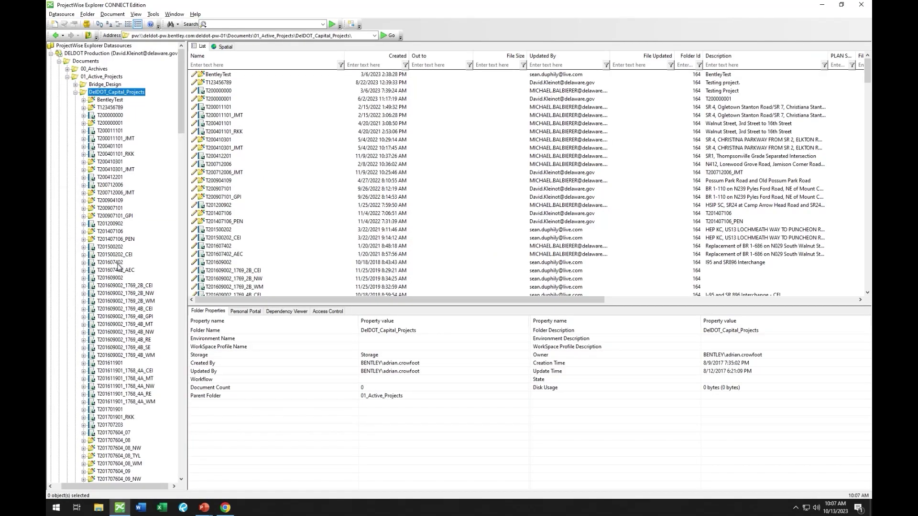
scroll(119, 267, "down", 10)
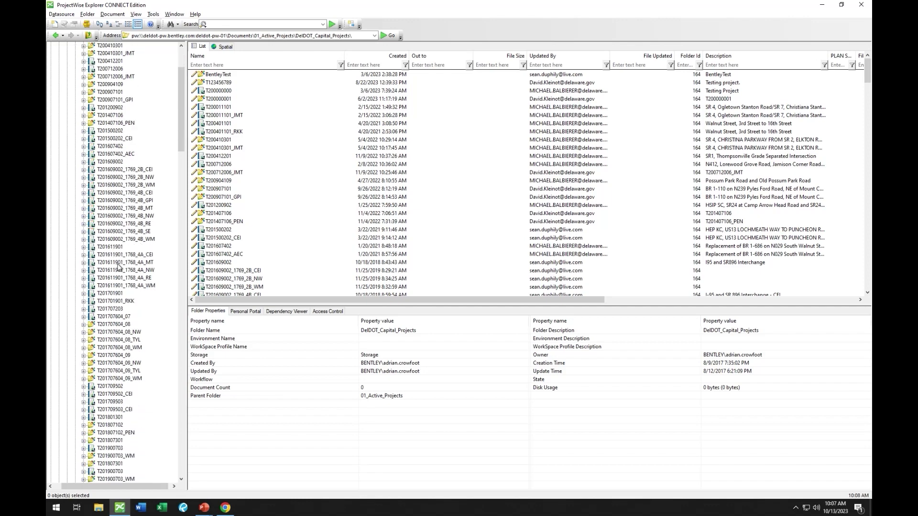
scroll(118, 267, "down", 3)
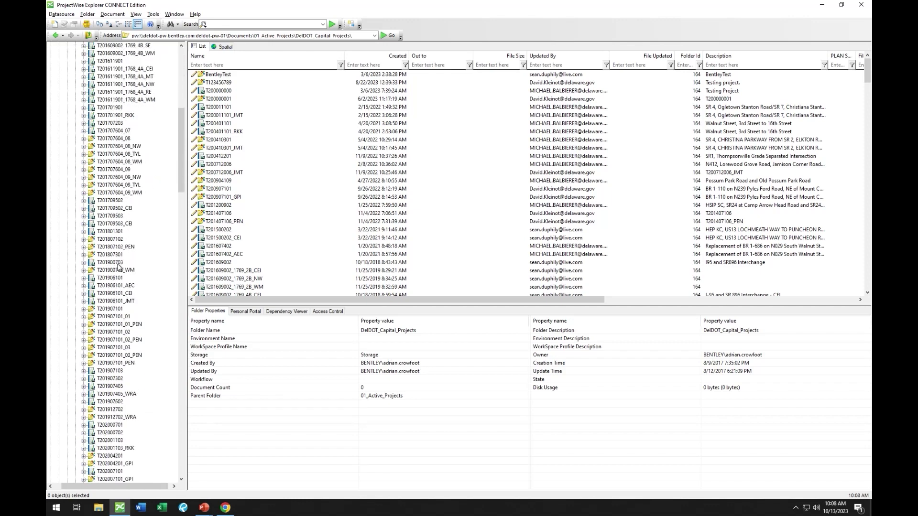
scroll(118, 266, "down", 1)
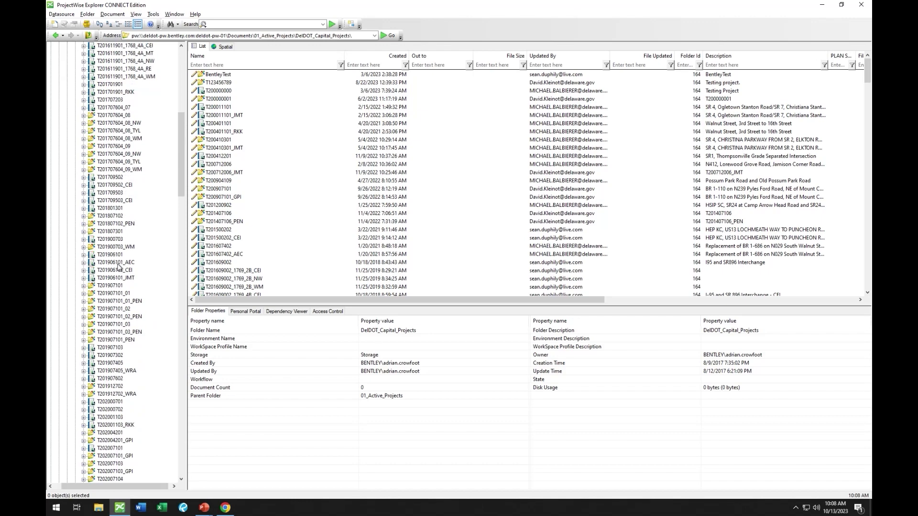
left_click(111, 257)
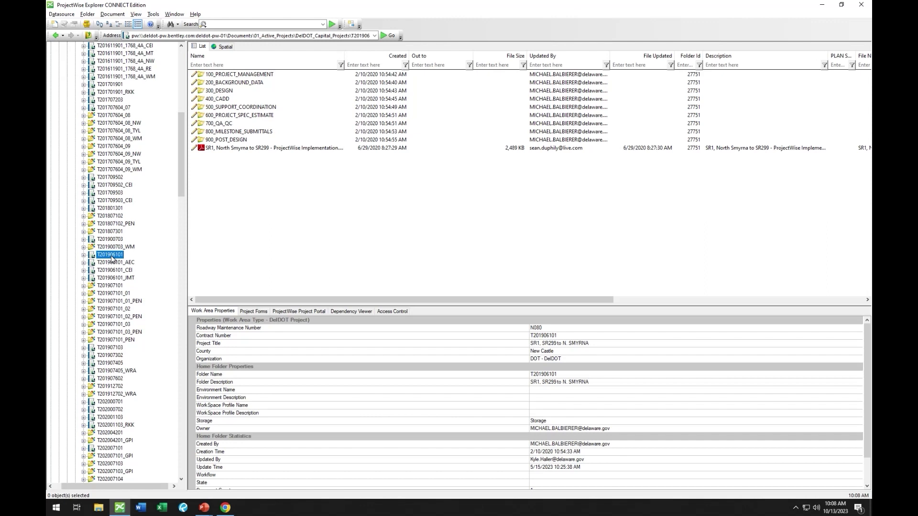
left_click(119, 264)
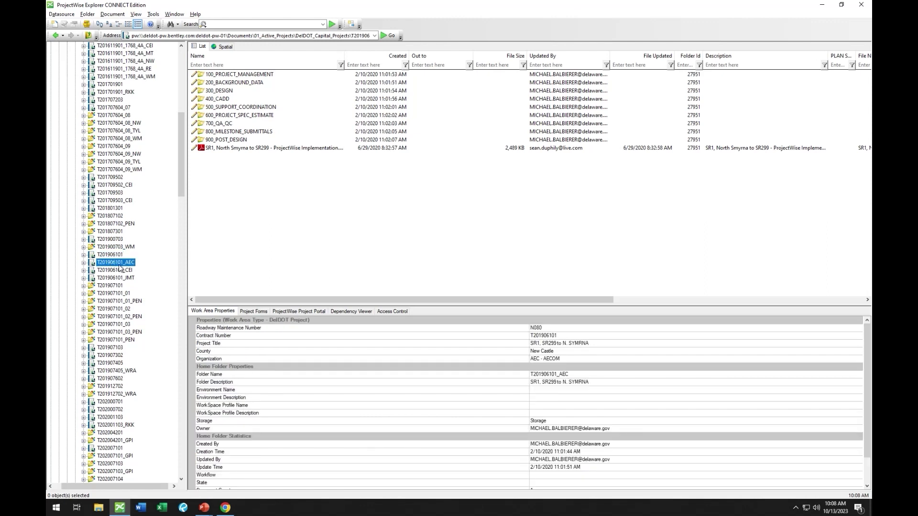
left_click(121, 270)
left_click(123, 278)
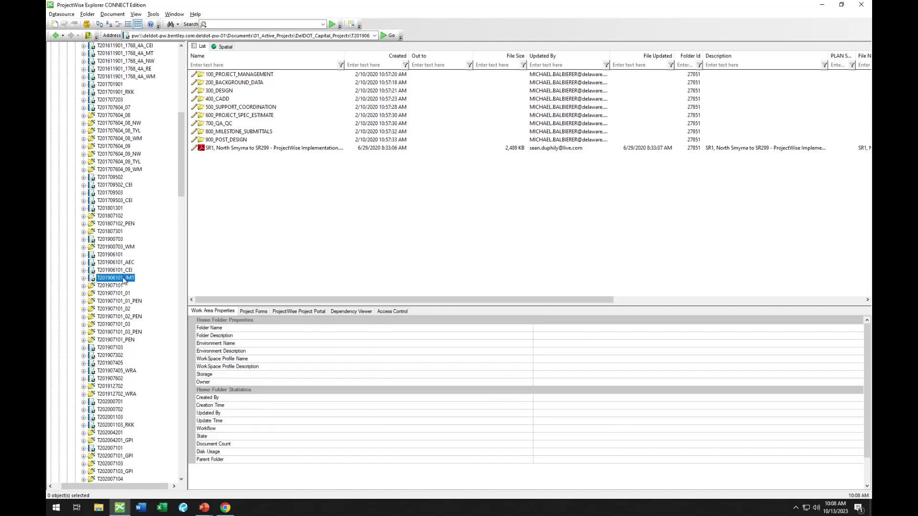
- Expand T202407101 to show its numbered subfolders, then return to the wiki
scroll(86, 310, "down", 20)
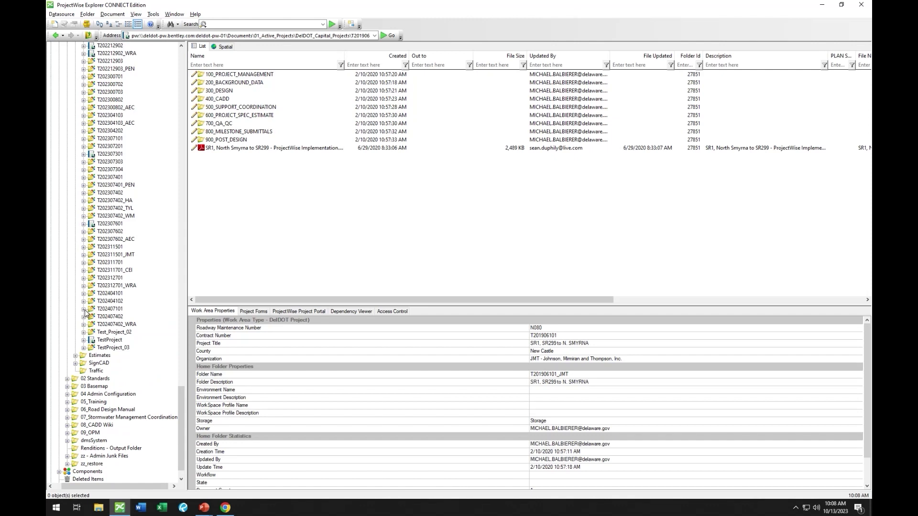
left_click(84, 309)
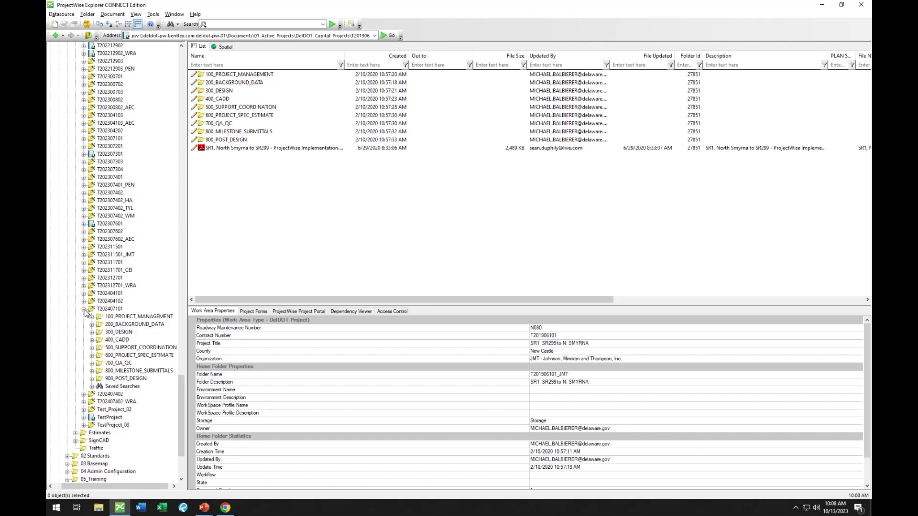
left_click(225, 507)
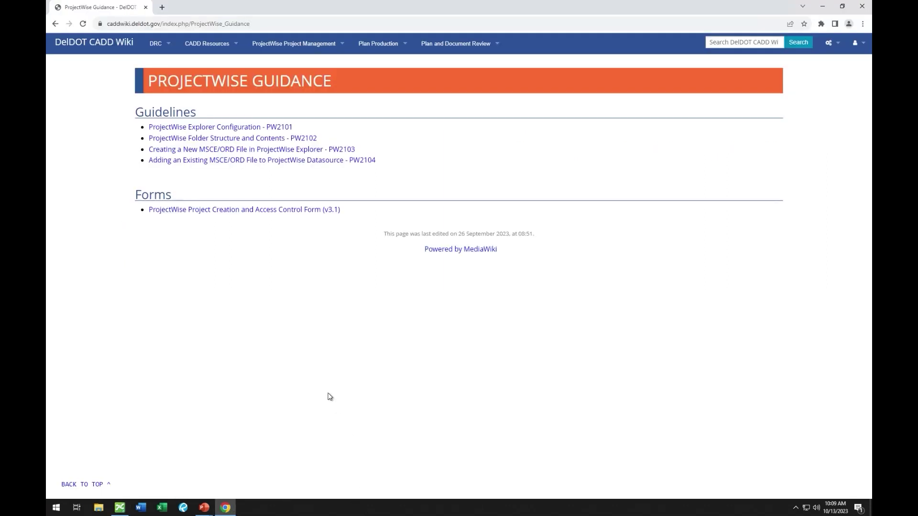
- Open the 'ProjectWise Folder Structure and Contents - PW2102' guideline from the ProjectWise menu
left_click(295, 45)
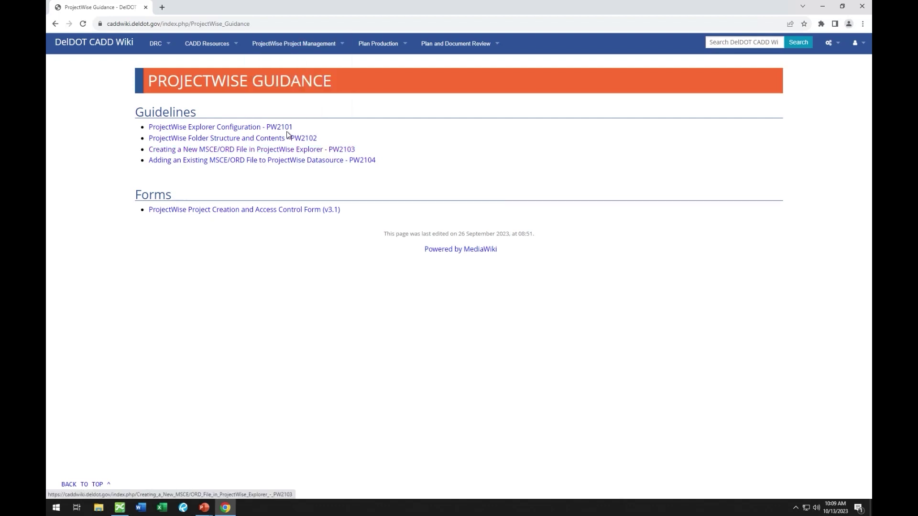
left_click(269, 139)
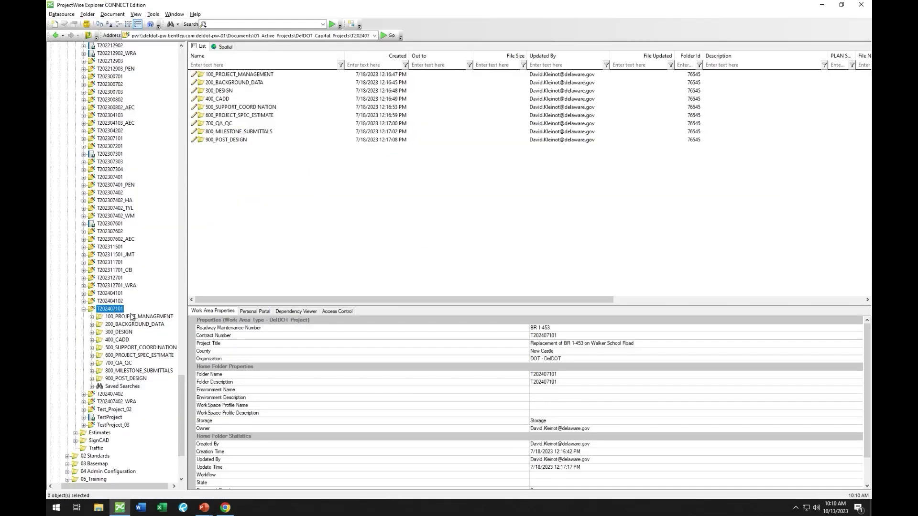
- Review access permissions on 100_PROJECT_MANAGEMENT, 110_PROJECT_WORK_PLAN and T202407101
left_click(136, 316)
left_click(369, 311)
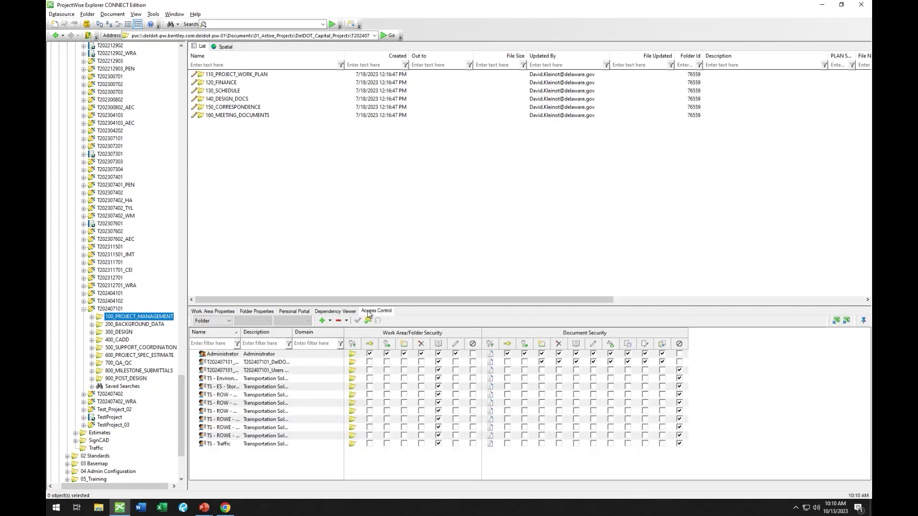
left_click(92, 316)
left_click(127, 325)
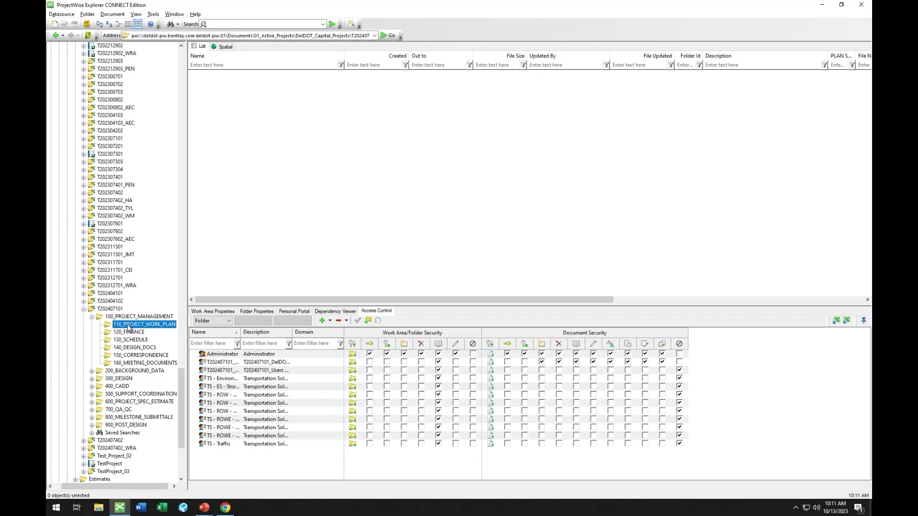
left_click(115, 310)
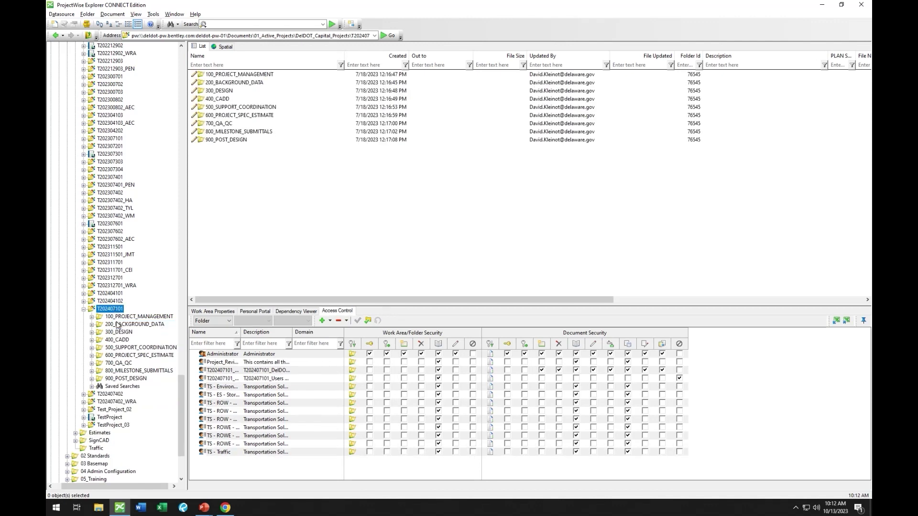
- Open the 422_DESIGN_DGN folder under 400_CADD > 420_ROAD
left_click(117, 340)
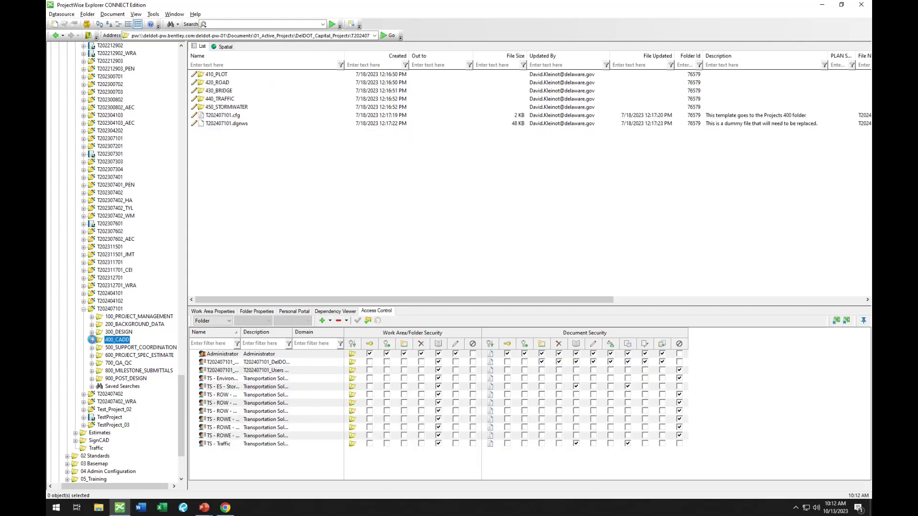
left_click(91, 340)
left_click(100, 356)
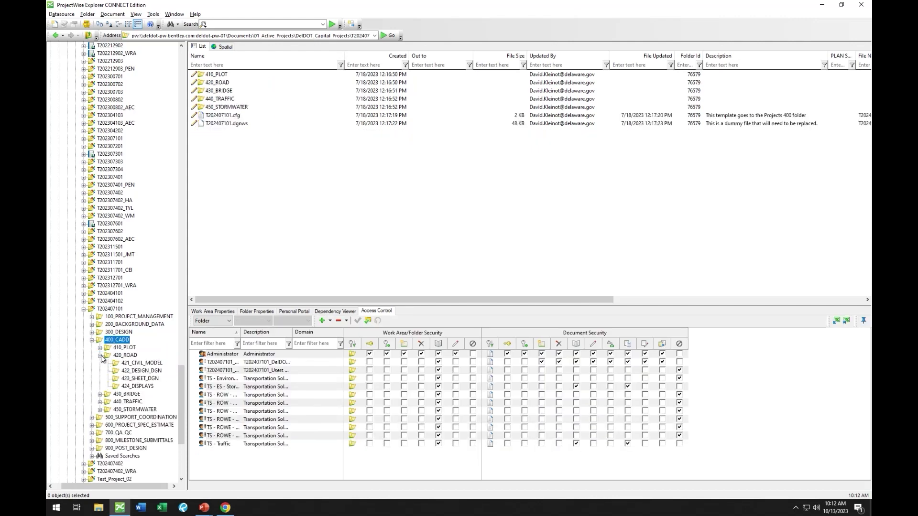
left_click(137, 372)
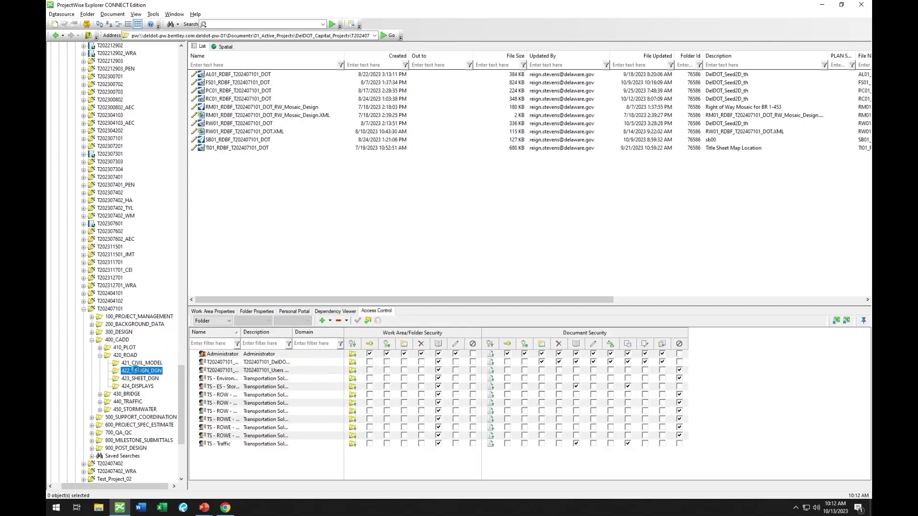
- Start a new document from the file list's context menu and cancel the wizard choice
right_click(228, 216)
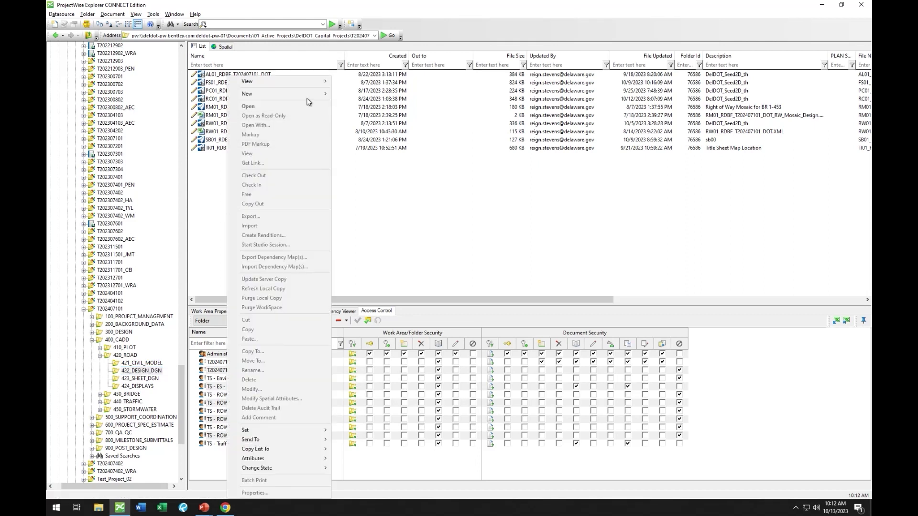
mouse_move(308, 99)
left_click(366, 94)
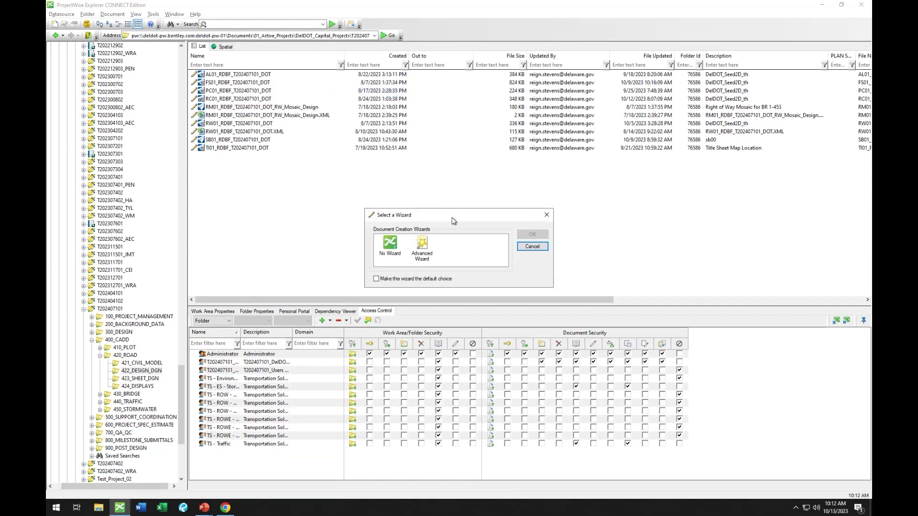
left_click(532, 246)
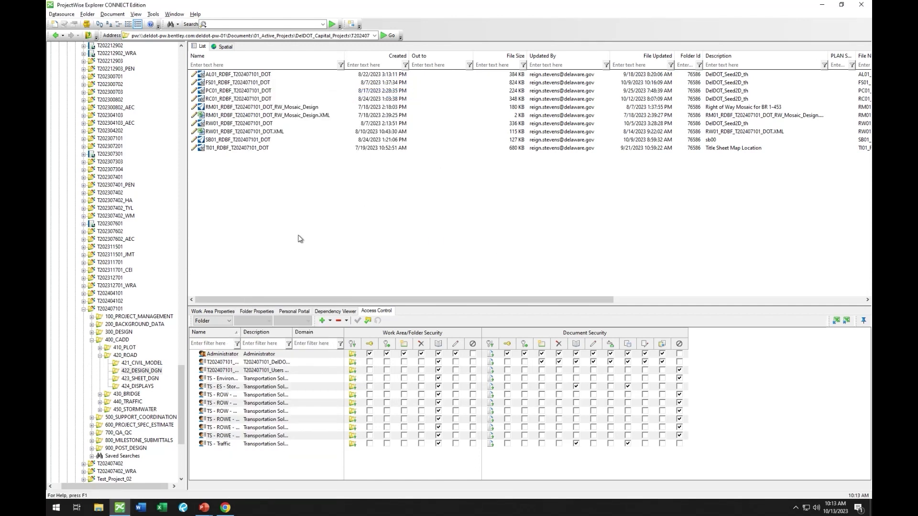
- Clear the default wizard in Tools > Wizard Manager and close it
left_click(153, 14)
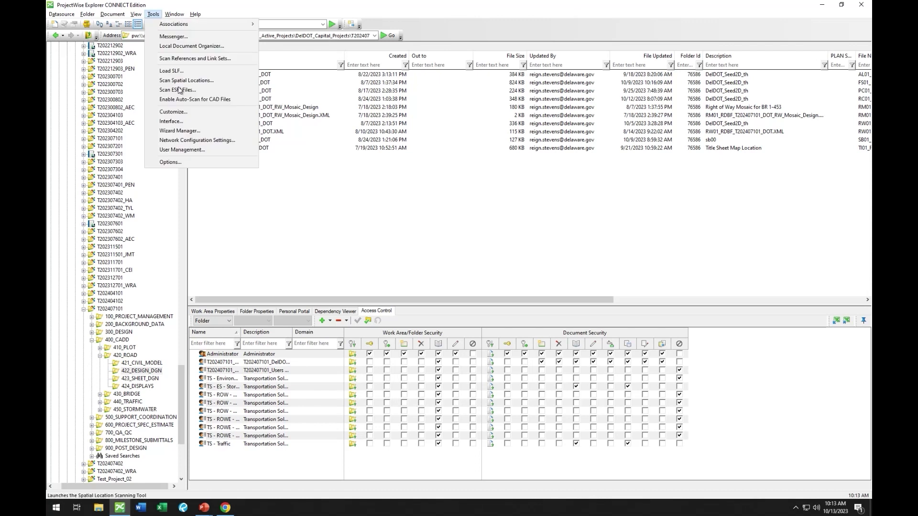
left_click(194, 131)
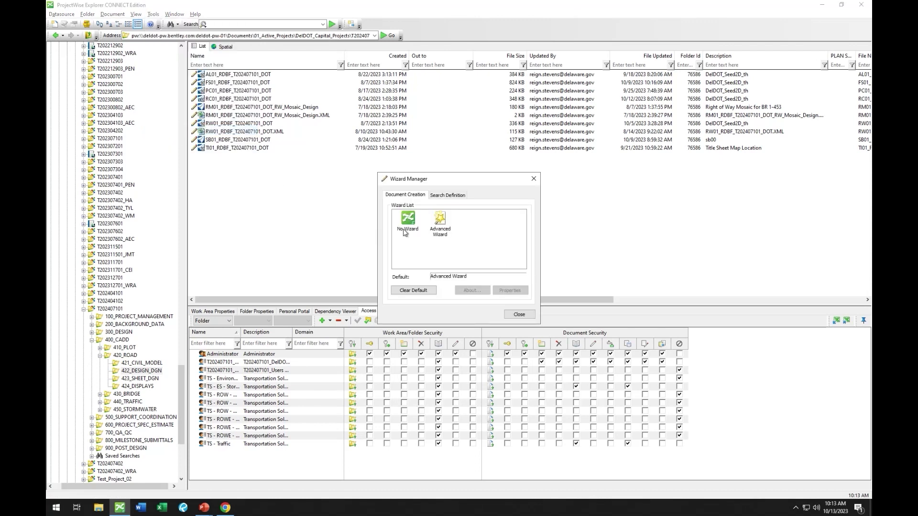
left_click(428, 290)
left_click(514, 314)
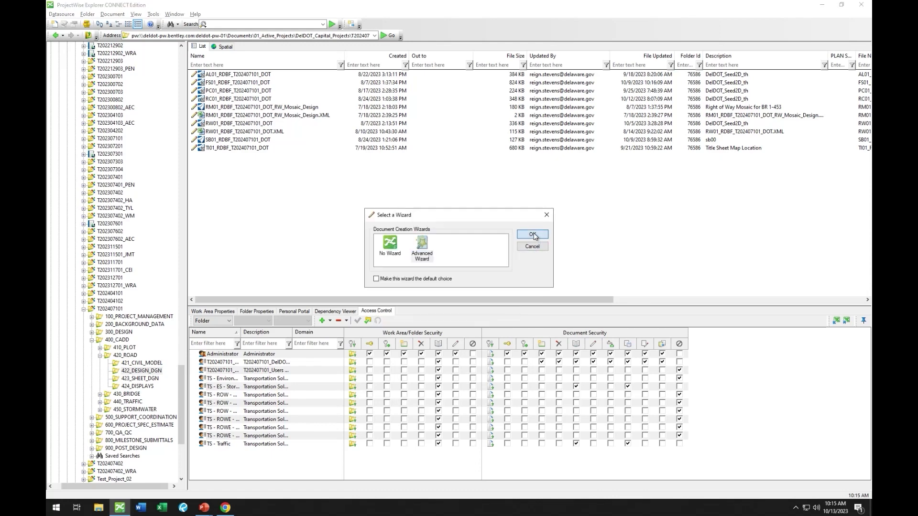
- Choose the Advanced Wizard and keep 422_DESIGN_DGN as the target folder
left_click(533, 234)
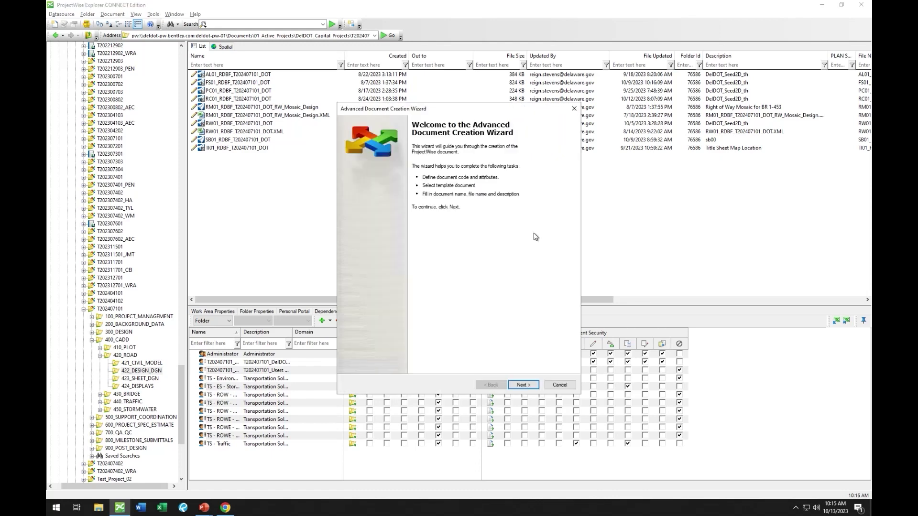
left_click_drag(481, 110, 398, 94)
left_click(441, 369)
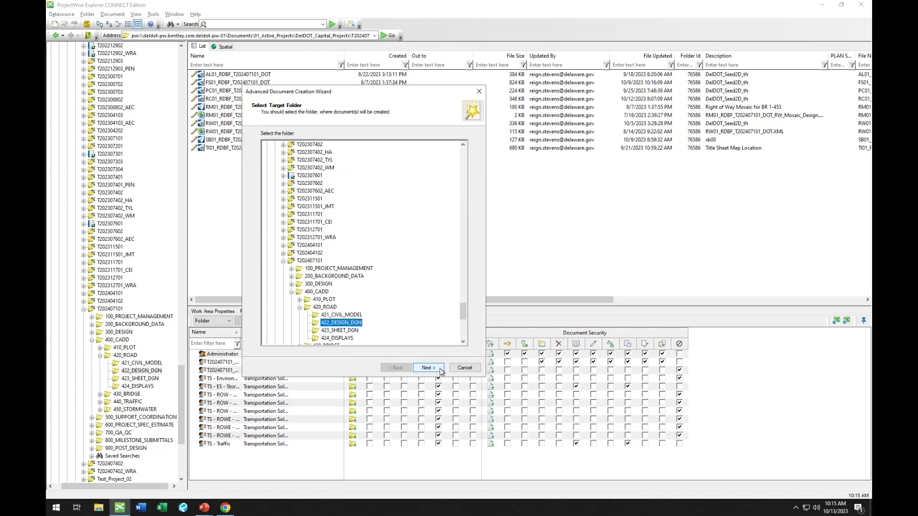
left_click(441, 368)
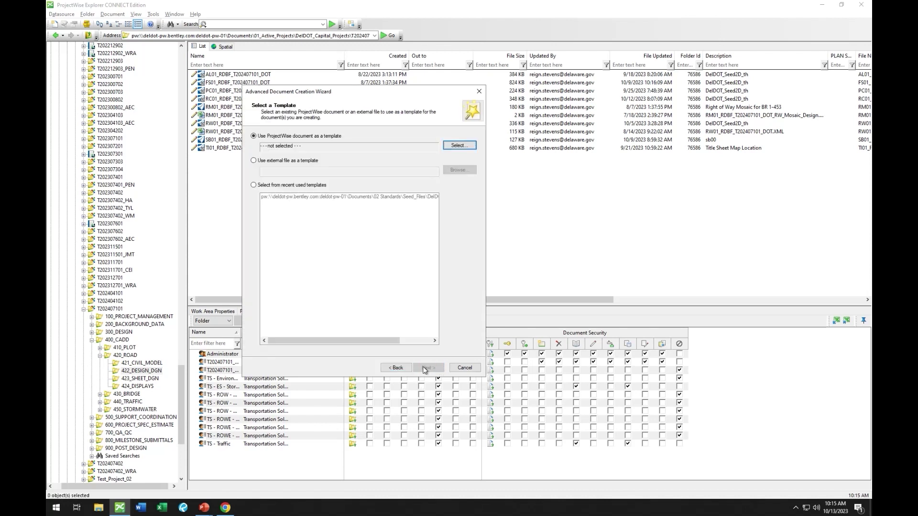
- Select DelDOT_Seed2D_th.dgn from 02 Standards\Seed_Files as the template
left_click(468, 148)
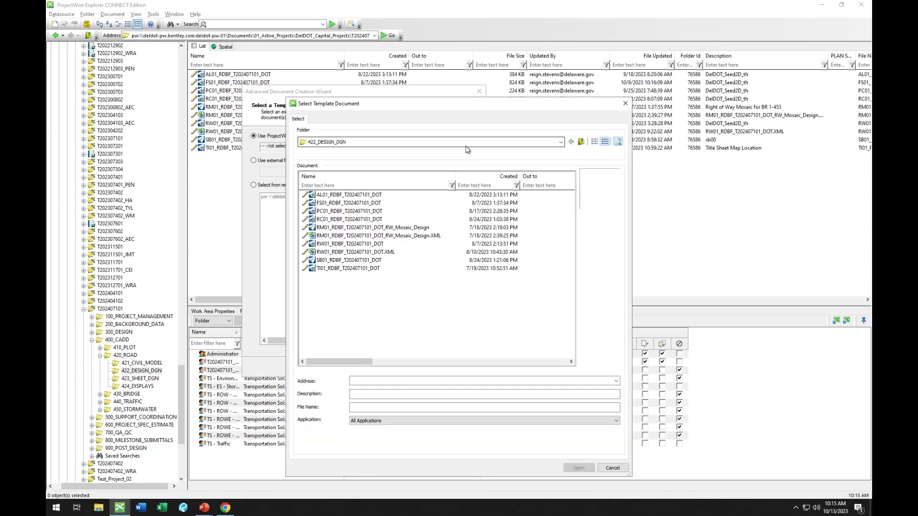
left_click(359, 143)
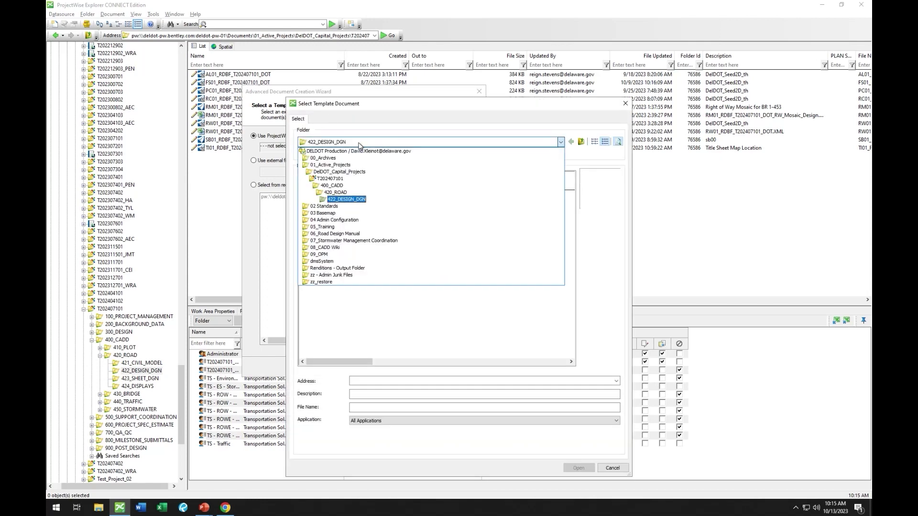
left_click(327, 207)
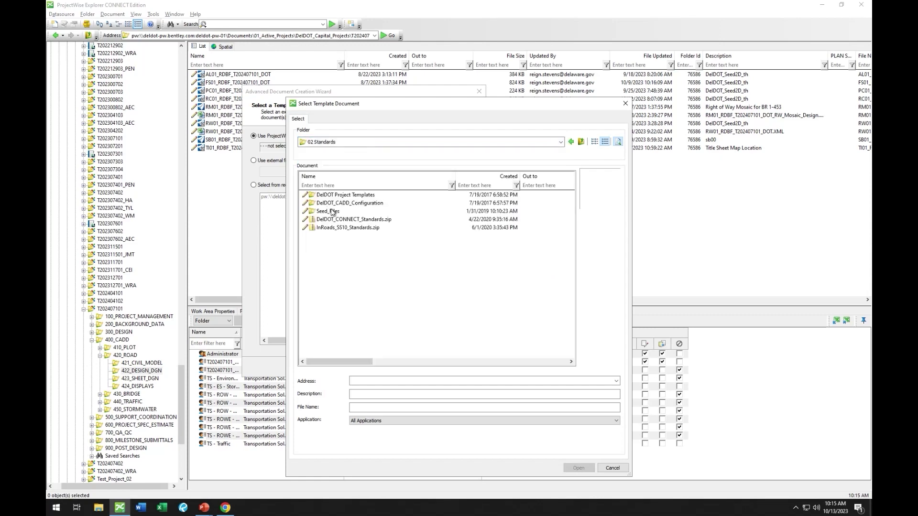
double_click(336, 212)
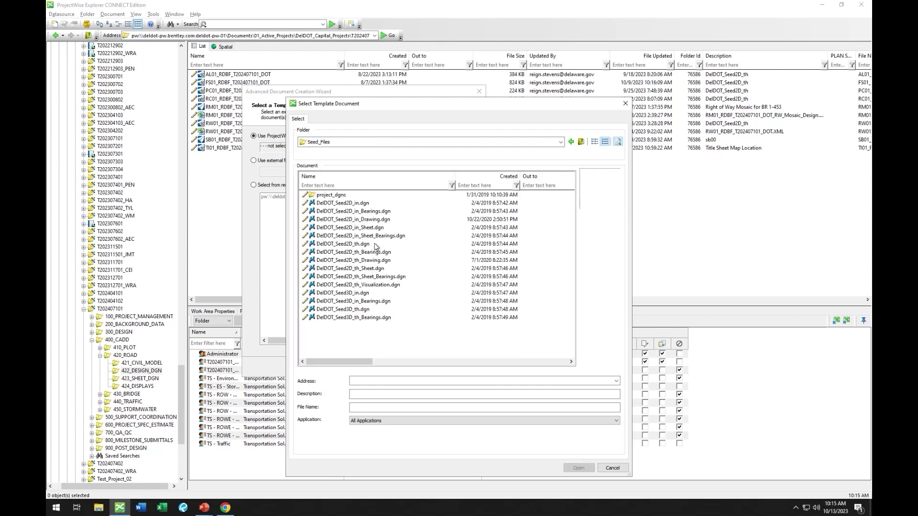
left_click(359, 245)
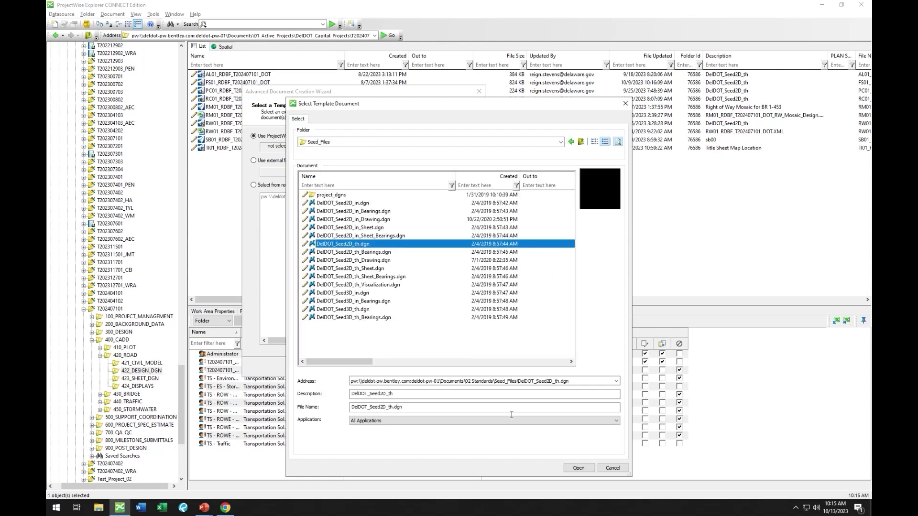
left_click(578, 469)
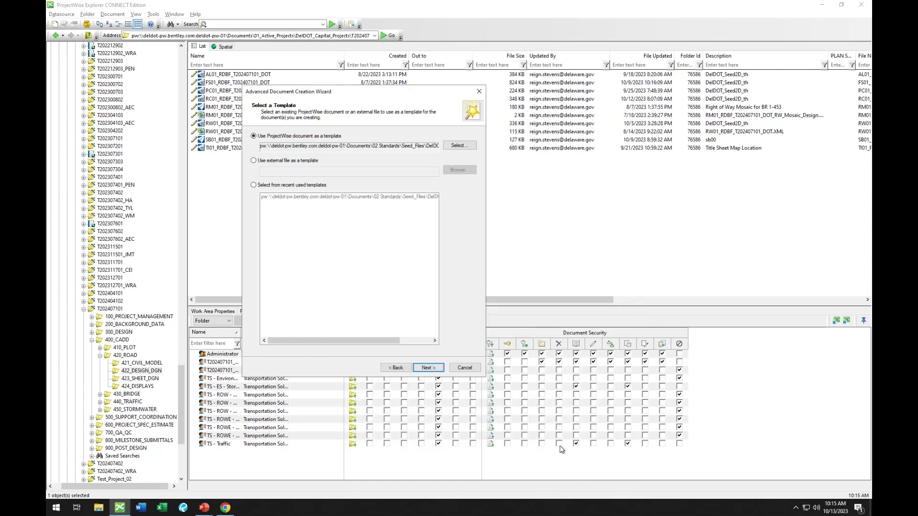
- On the document code page, set sheet type MD and drawing type BF
left_click(429, 368)
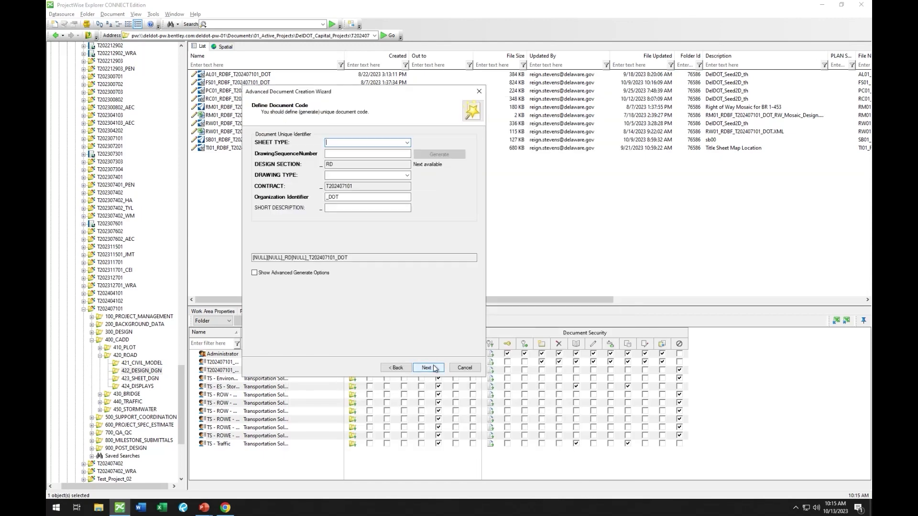
left_click(407, 143)
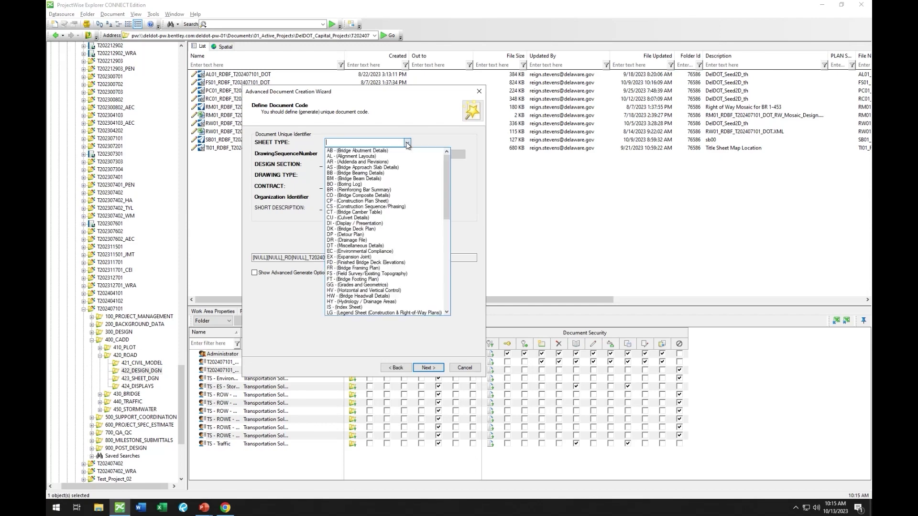
scroll(369, 258, "down", 10)
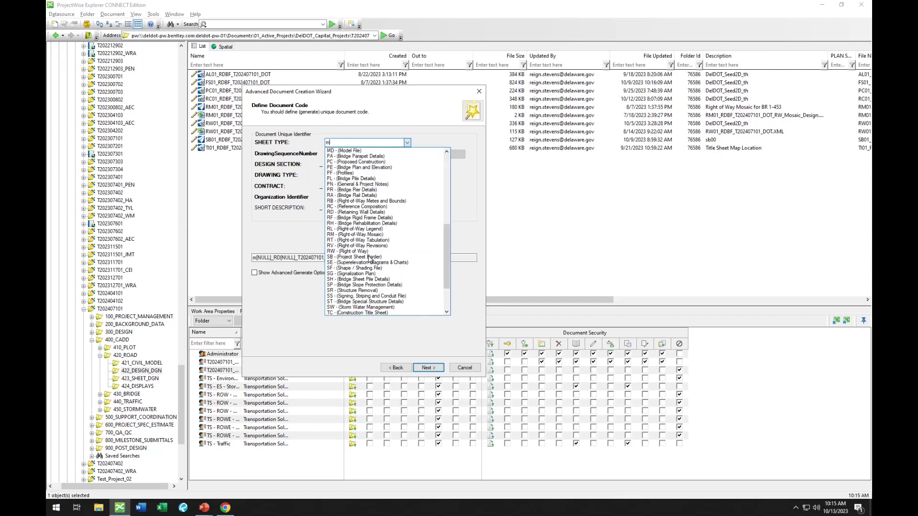
left_click(352, 154)
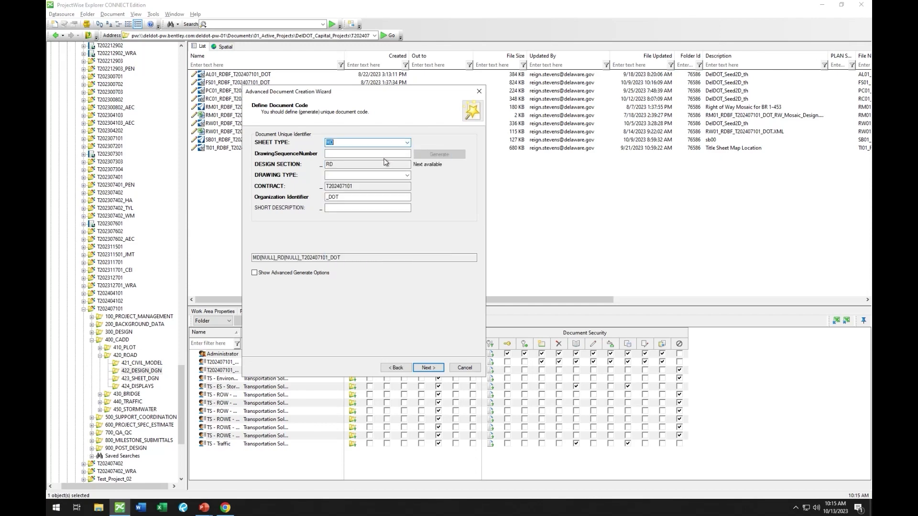
left_click(407, 176)
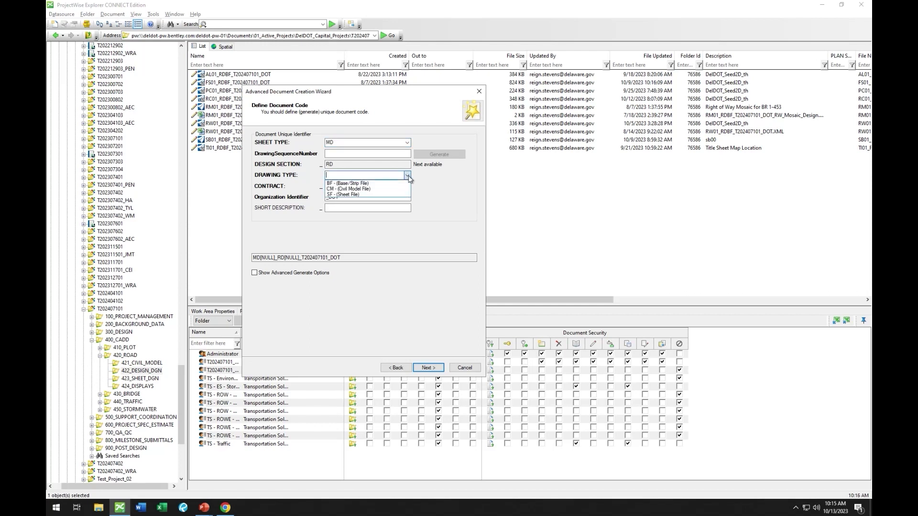
left_click(371, 183)
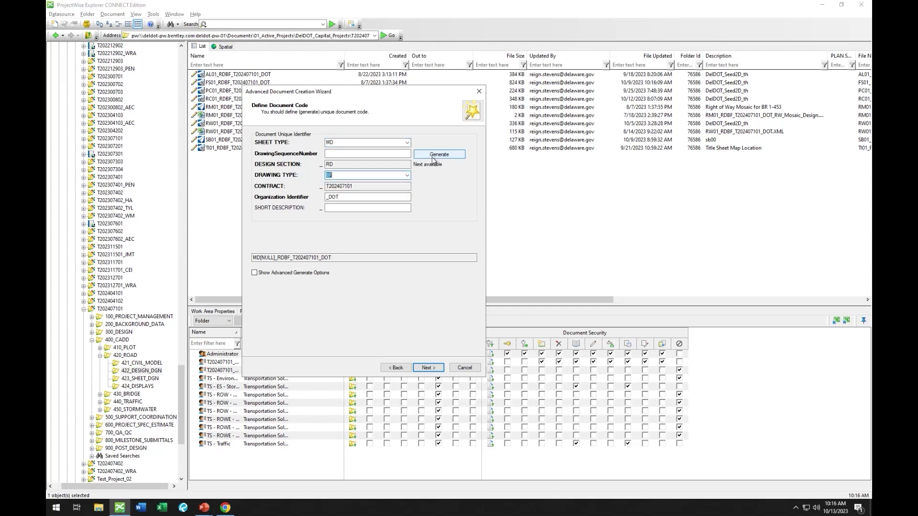
left_click(378, 207)
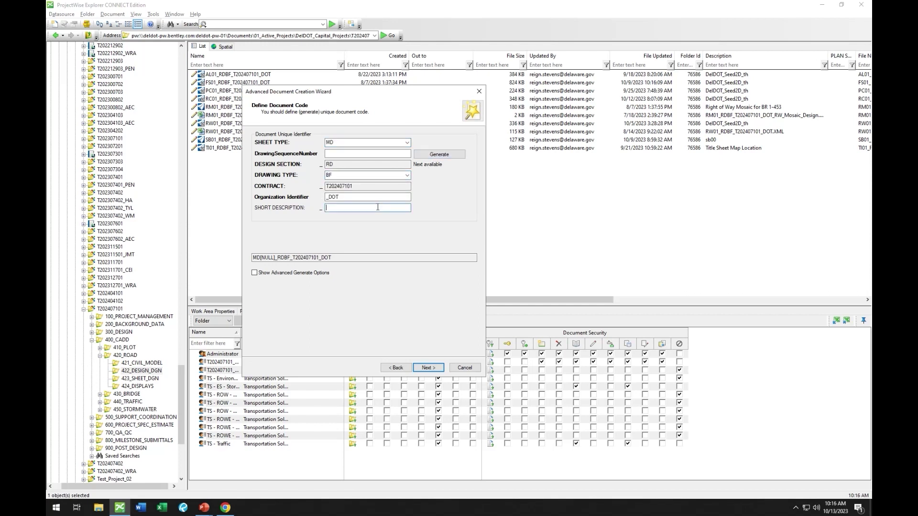
- Generate the sequence number for MD01_RDBF_T202407101_DOT and advance to document properties
left_click(436, 158)
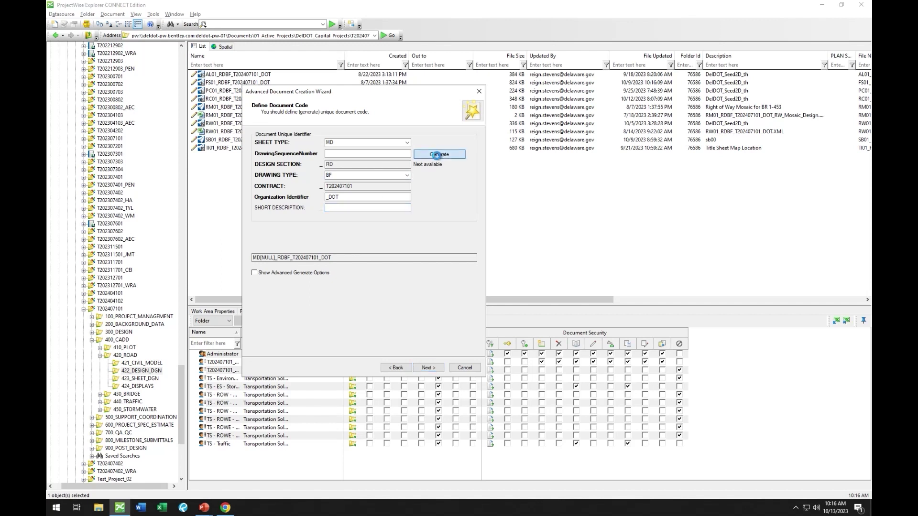
left_click(431, 368)
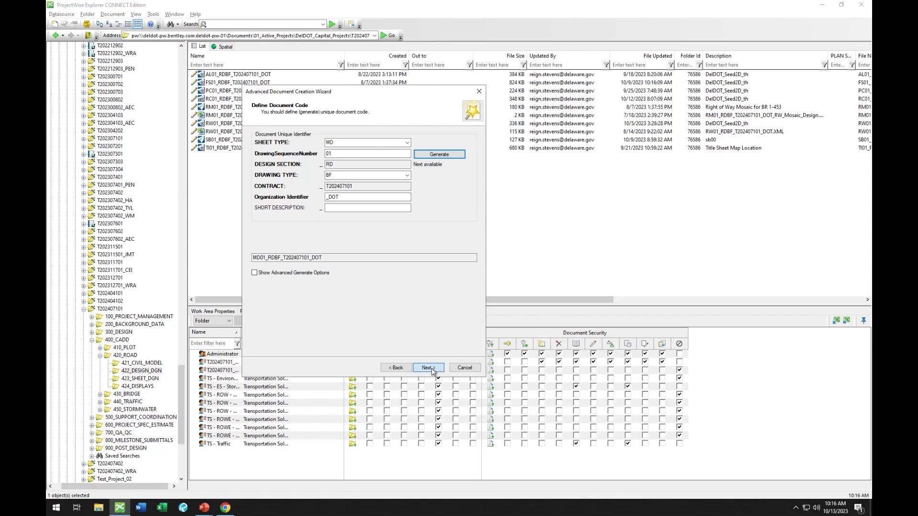
left_click(337, 142)
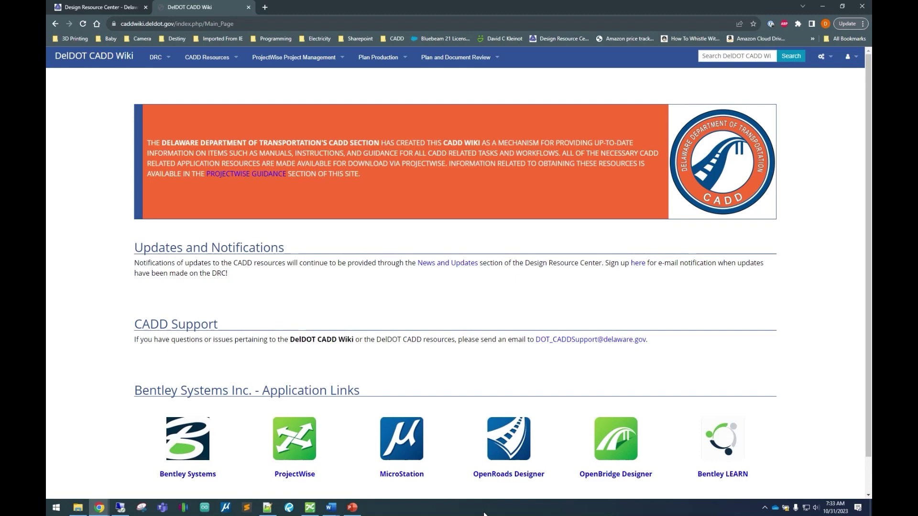
- Open Plan Production > General and go to the 'Plan Production Guidelines - PL2101' page
left_click(377, 57)
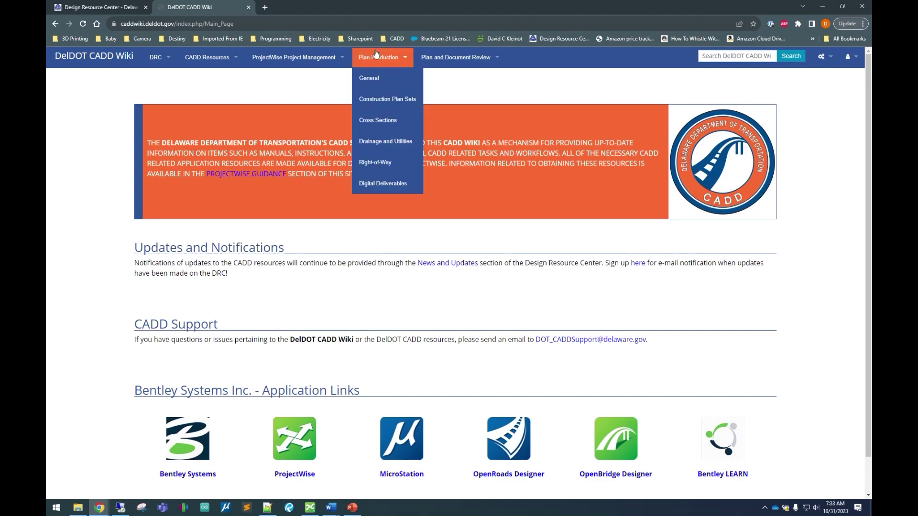
left_click(370, 79)
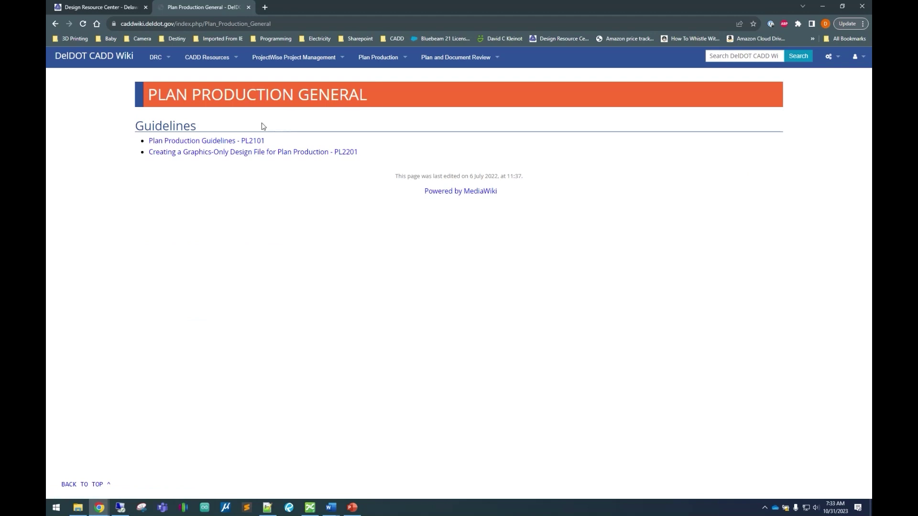
left_click(229, 142)
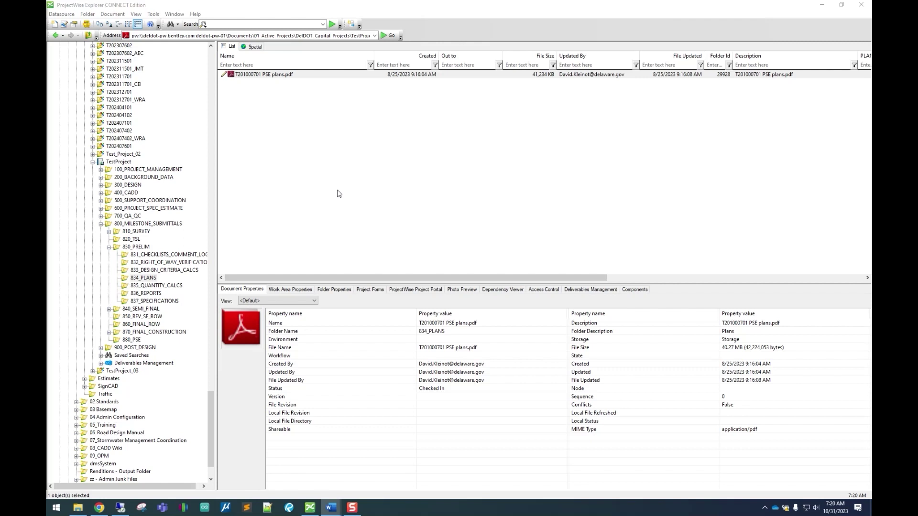
- Copy the URN link of T201000701 PSE plans.pdf from its address bar path
right_click(294, 36)
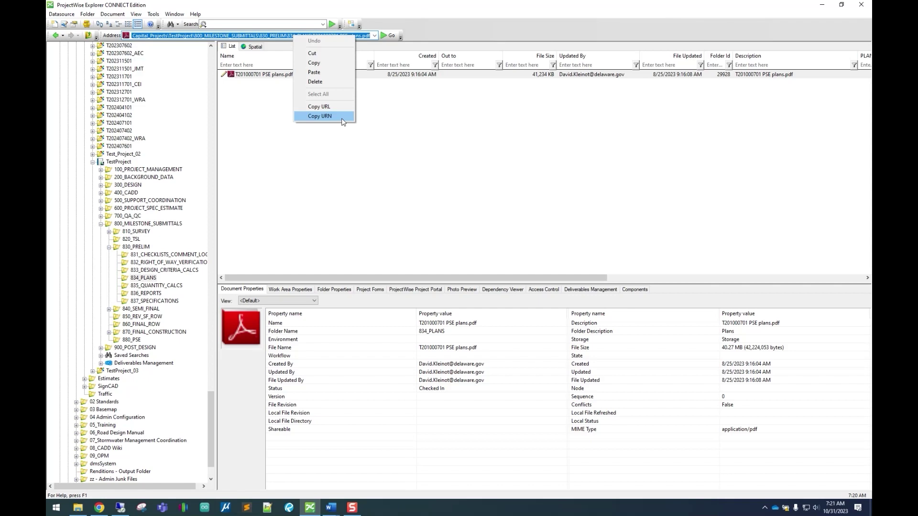
left_click(319, 116)
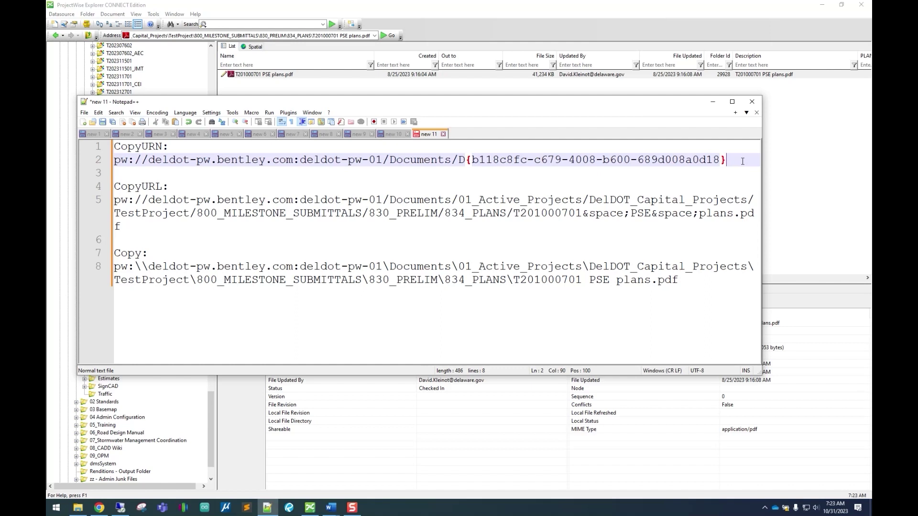
left_click_drag(733, 161, 397, 175)
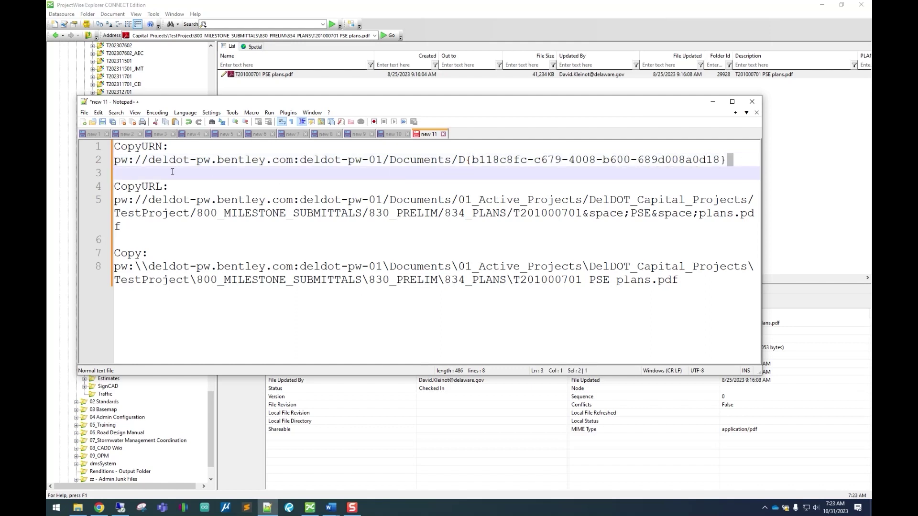
left_click_drag(172, 172, 111, 162)
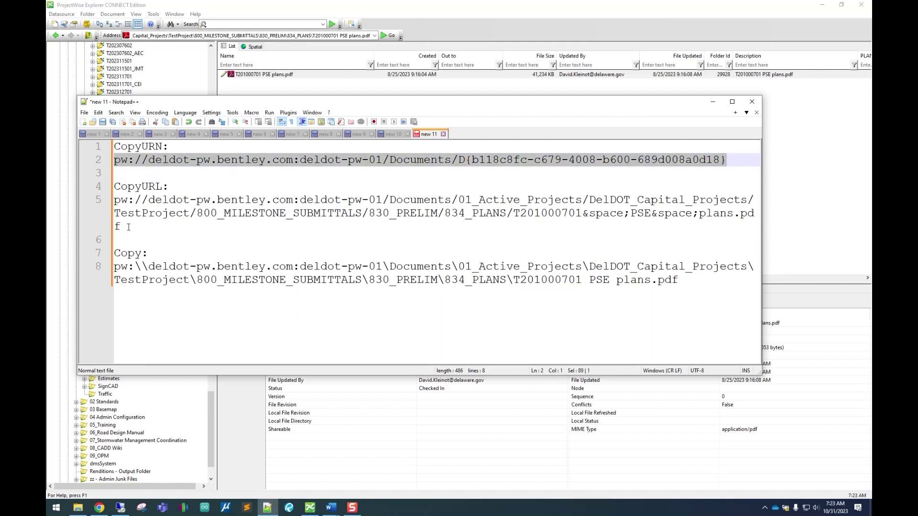
left_click_drag(128, 228, 111, 201)
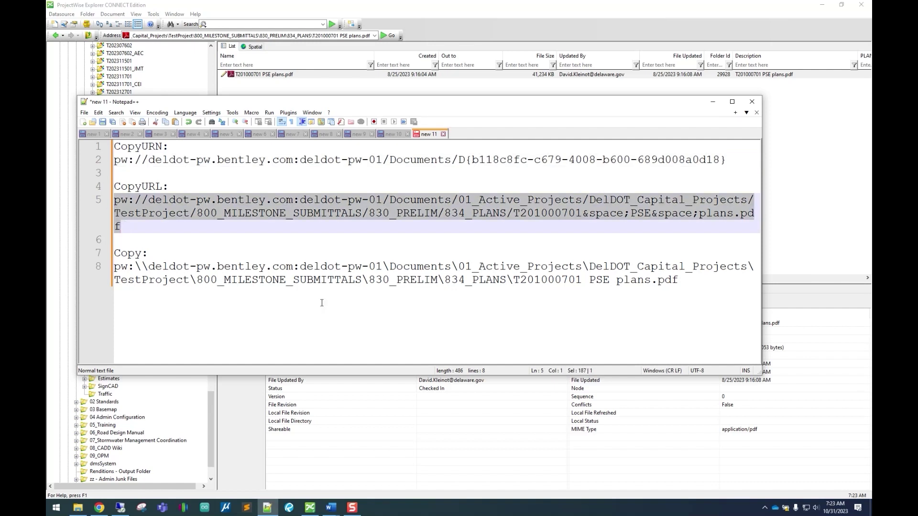
left_click_drag(690, 278, 71, 267)
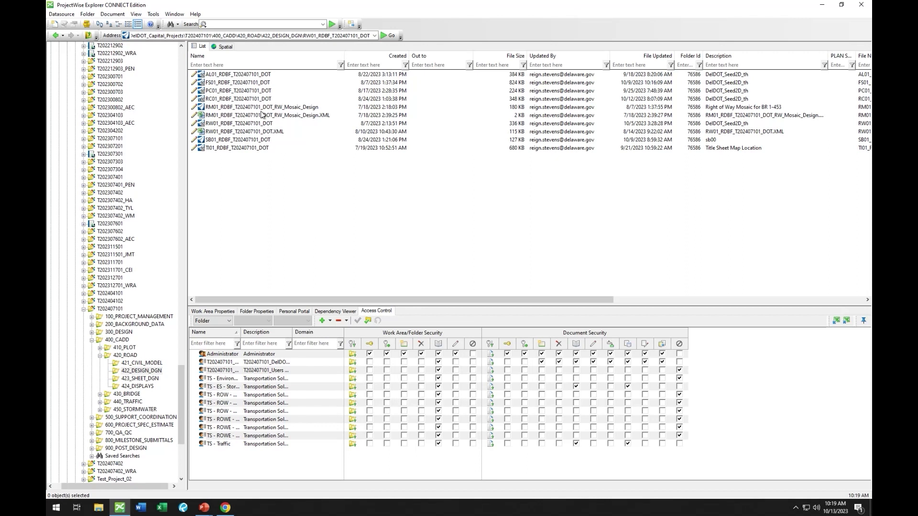
- Paste the pw:\\ folder link into the Address bar to jump to TestProject
left_click(247, 36)
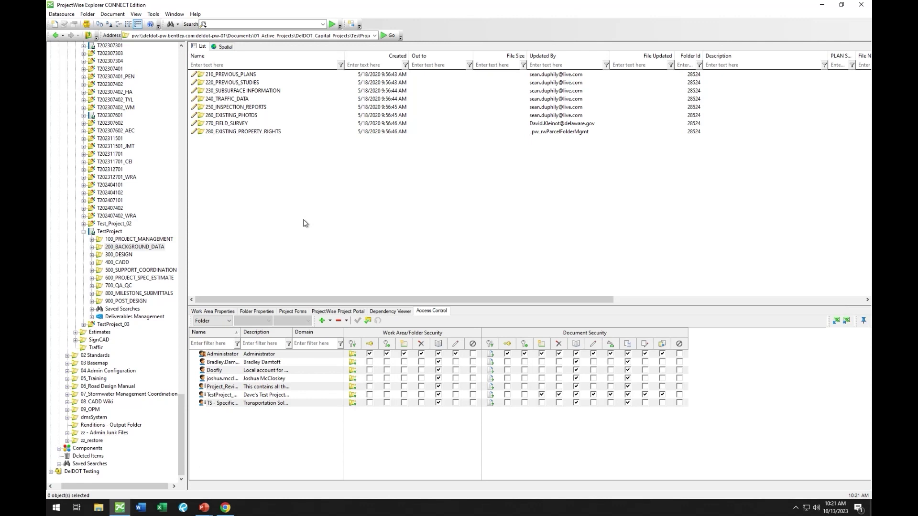
- Update the server copy of checked-out P1030458.JPG from the Local Document Organizer
left_click(153, 14)
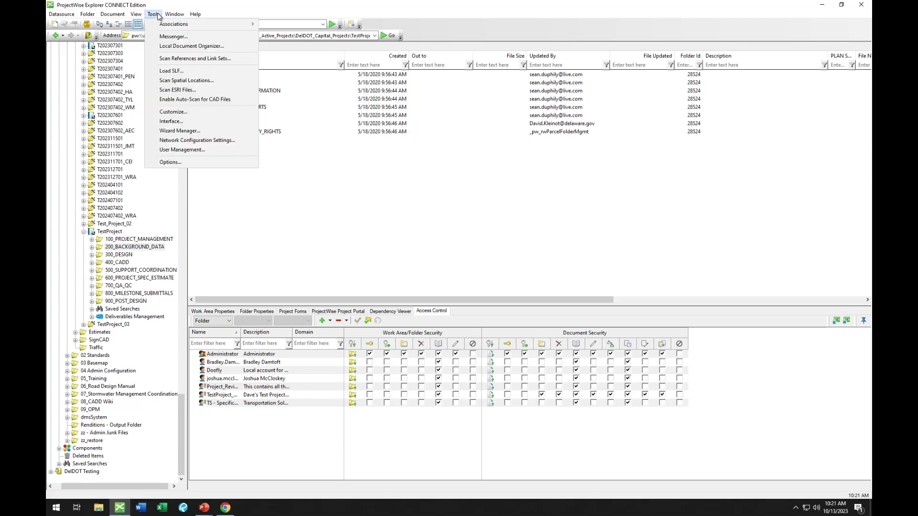
left_click(209, 46)
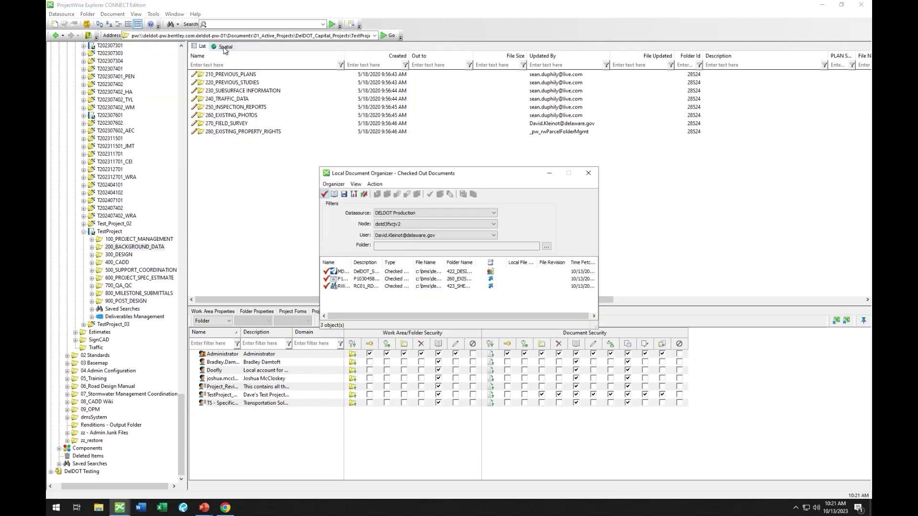
left_click(341, 281)
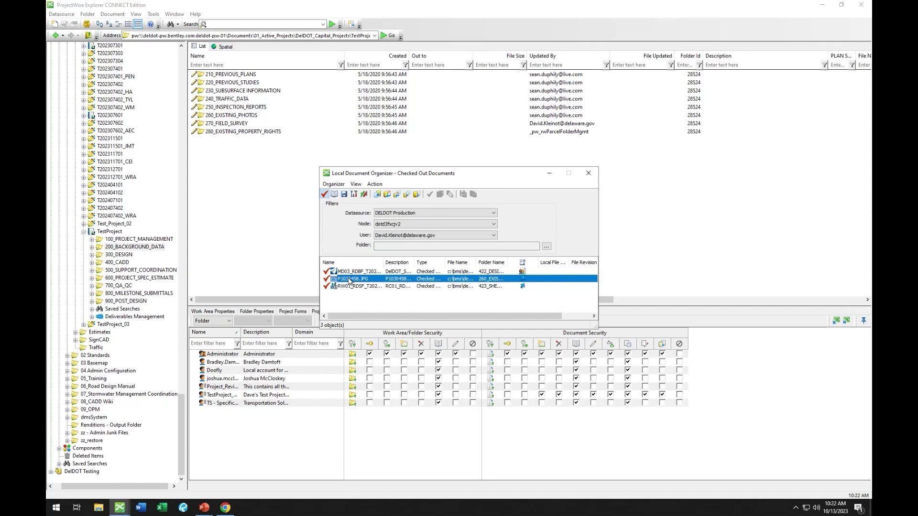
right_click(350, 281)
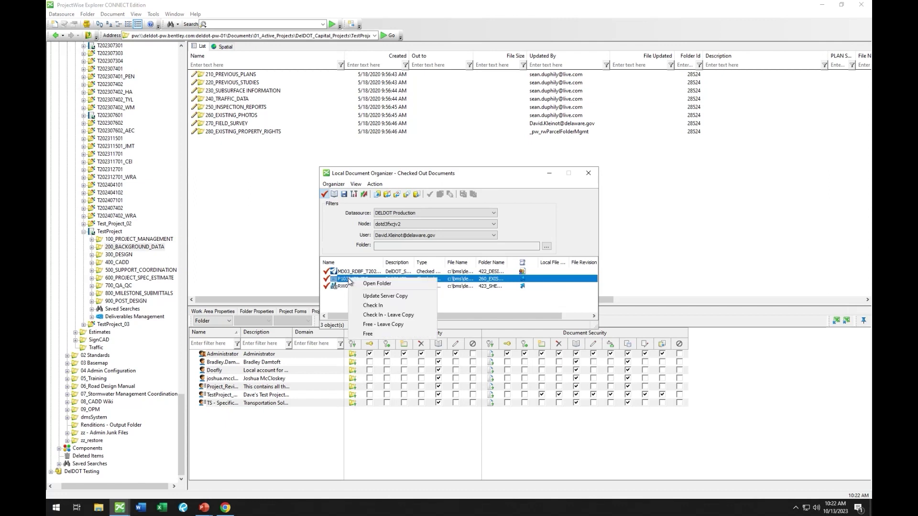
left_click(408, 297)
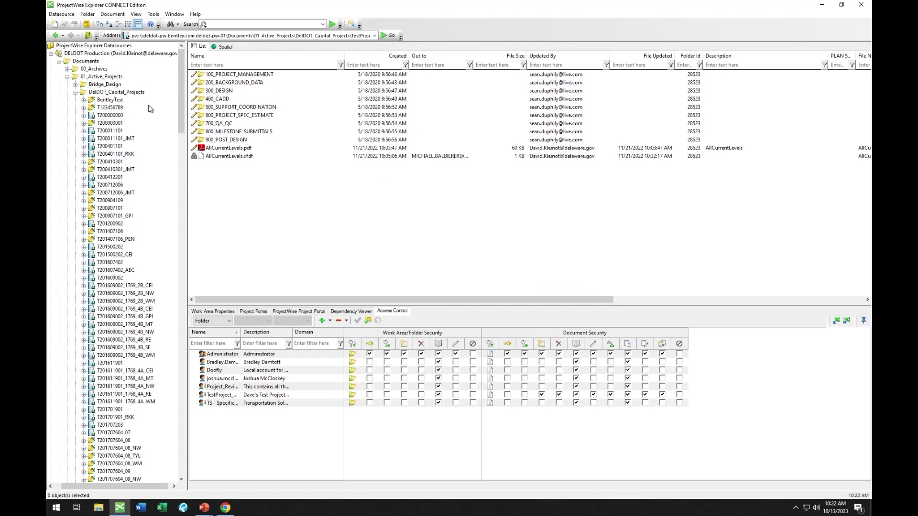
- Filter DelDOT_Capital_Projects by Description 'street' and open the T202101201 project folder
left_click(120, 92)
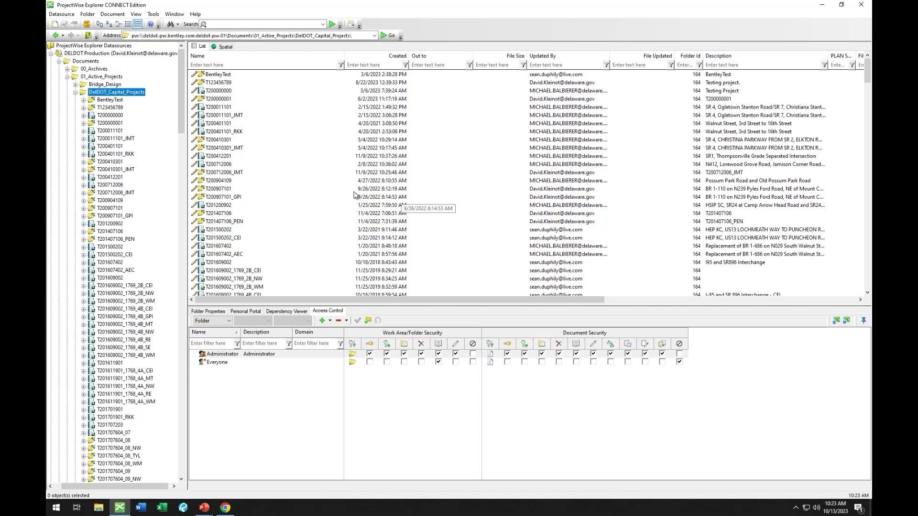
left_click(741, 64)
type("street")
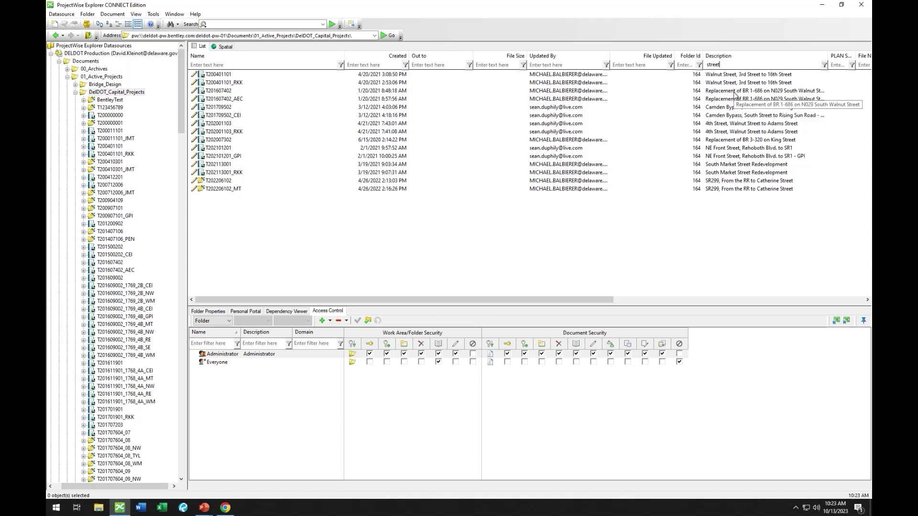
double_click(210, 148)
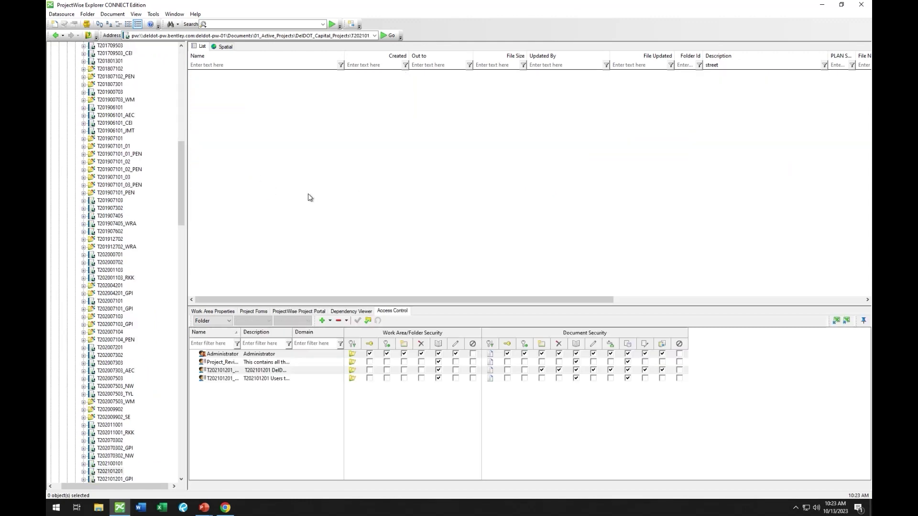
- Clear the 'street' filter from the Description column
left_click(732, 66)
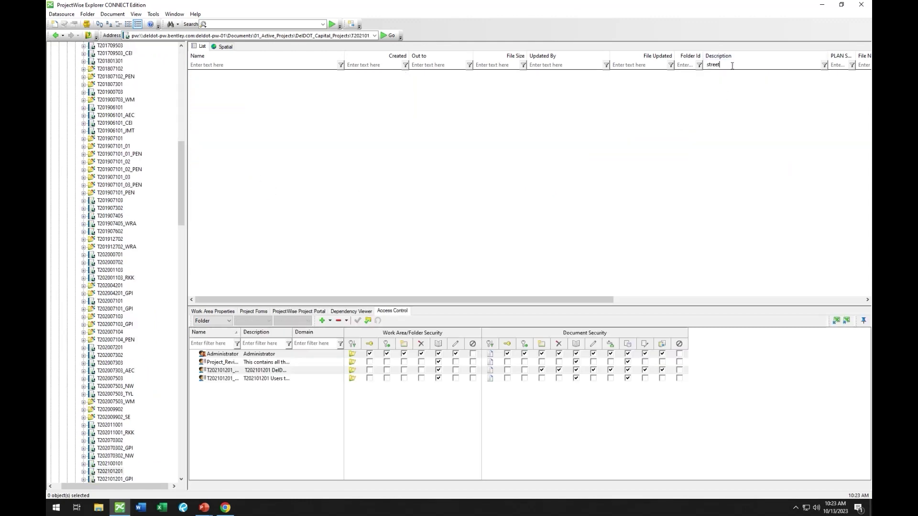
left_click(824, 65)
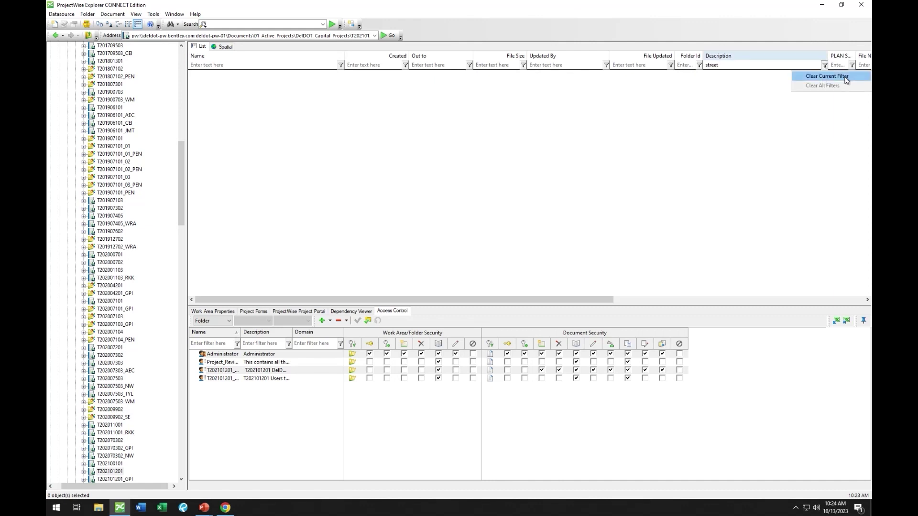
left_click(845, 77)
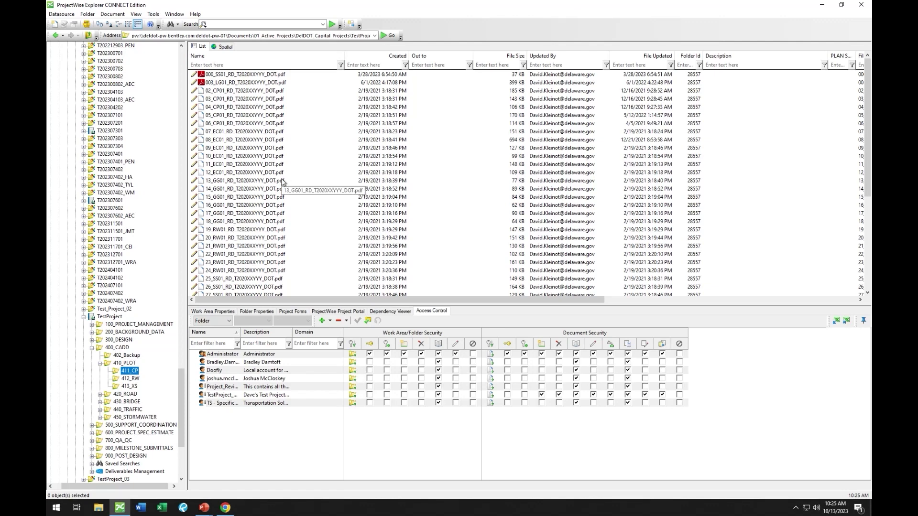
- Switch to the DelDOT CADD Wiki in Chrome and bring up the Plan Production menu
left_click(226, 507)
left_click(384, 46)
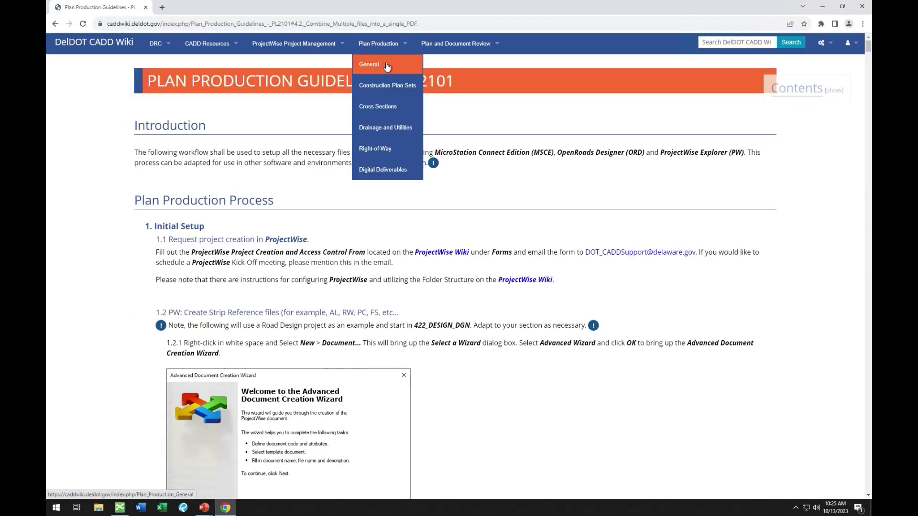
- Jump to section 4.2 Combine Multiple files on the Plan Production Guidelines - PL2101 page
left_click(388, 66)
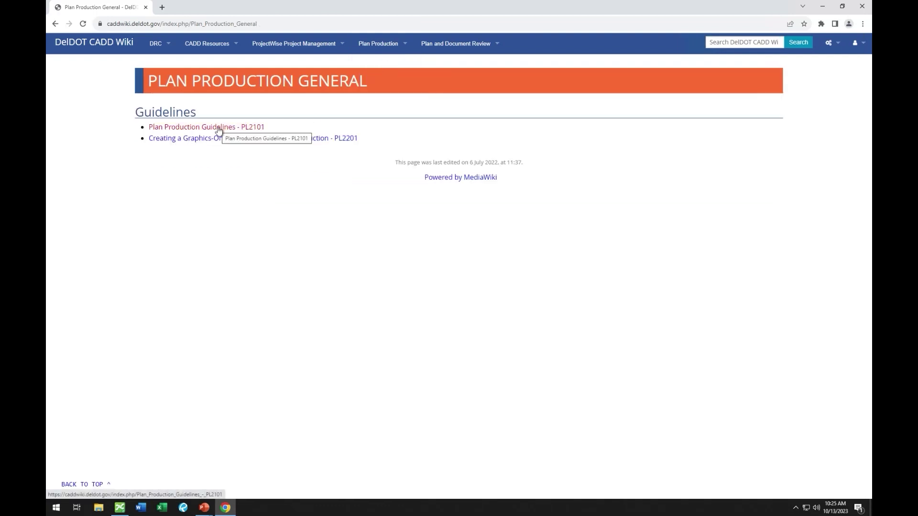
left_click(218, 129)
left_click(830, 96)
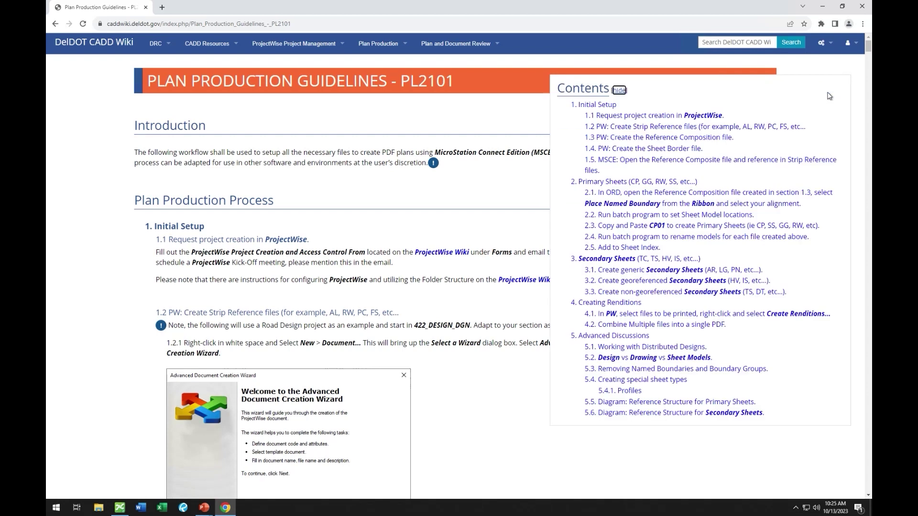
left_click(650, 326)
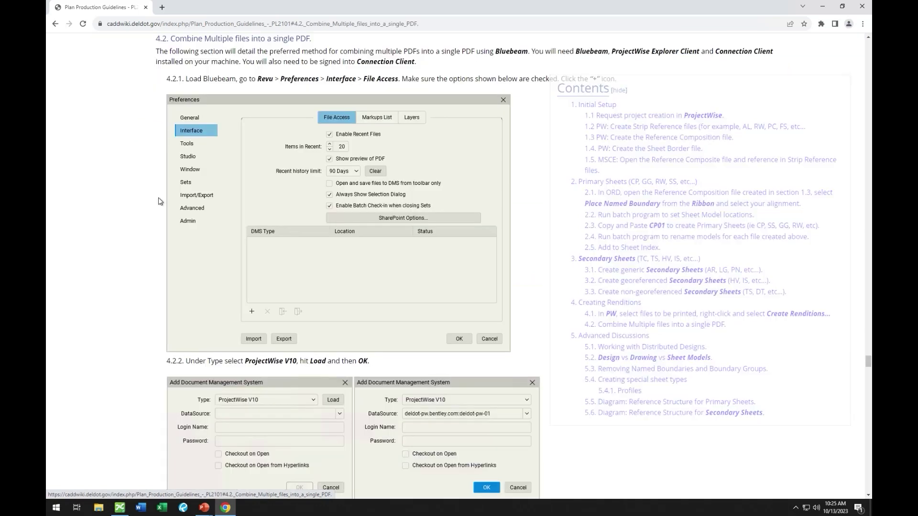
left_click(620, 90)
scroll(545, 153, "up", 1)
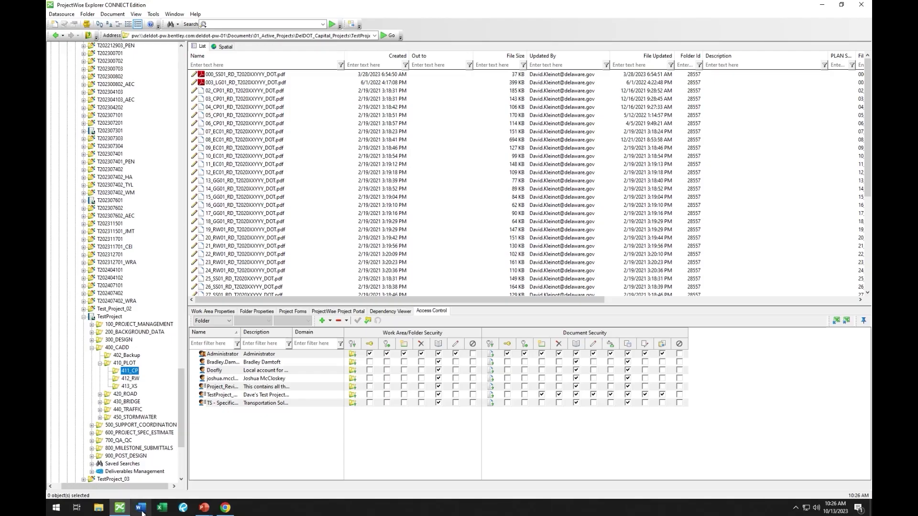
- In Word, start browsing ProjectWise documents from the Open page
left_click(142, 511)
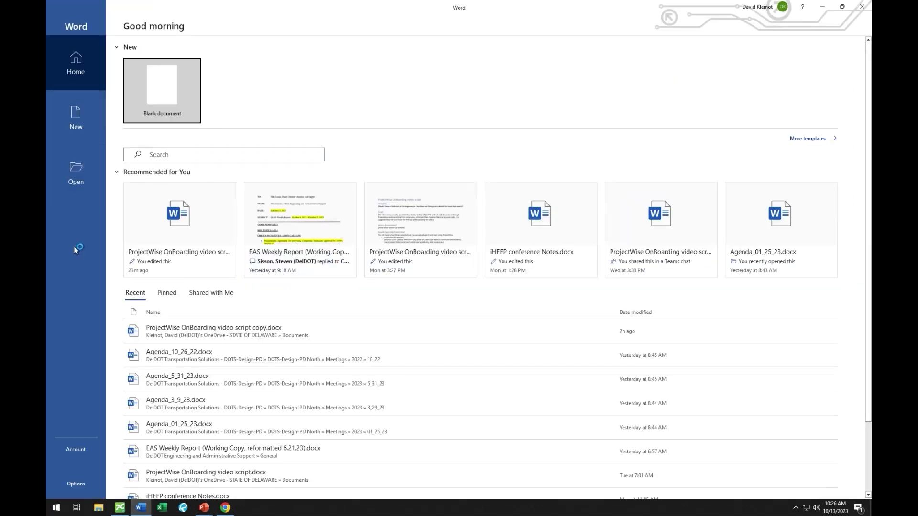
left_click(77, 177)
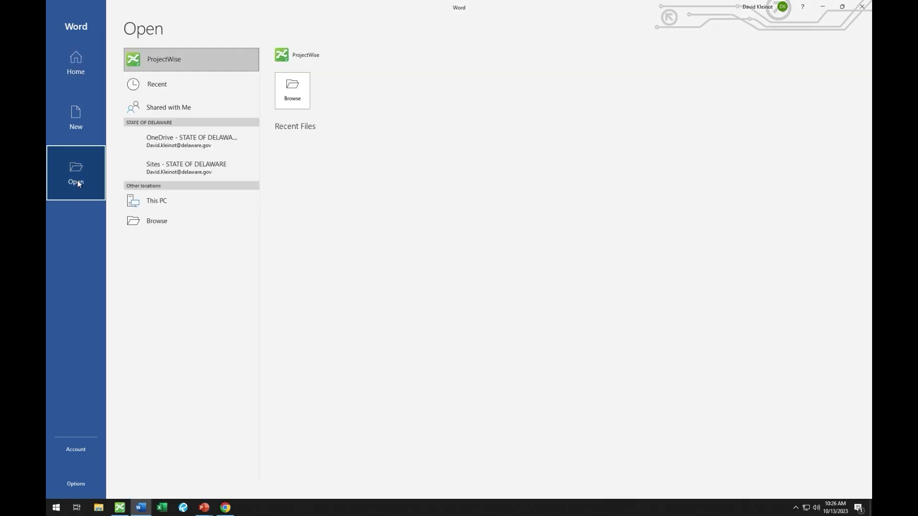
left_click(185, 61)
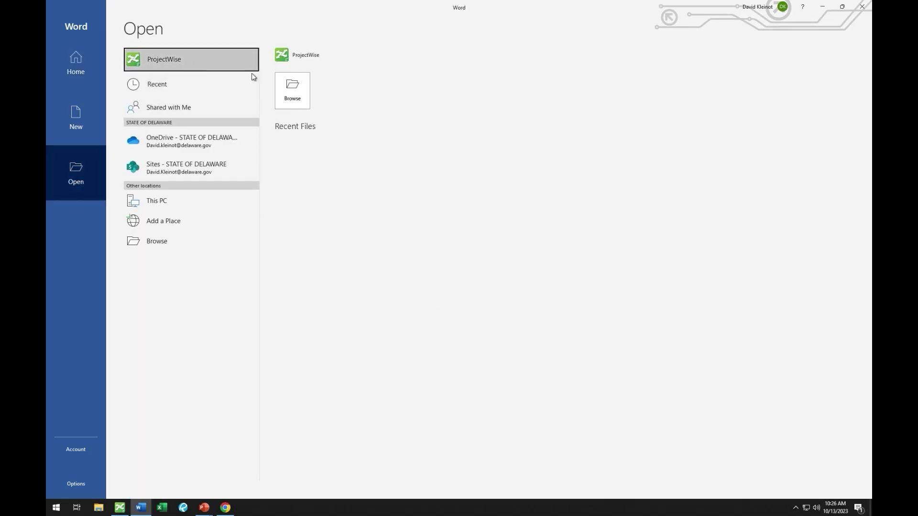
left_click(292, 89)
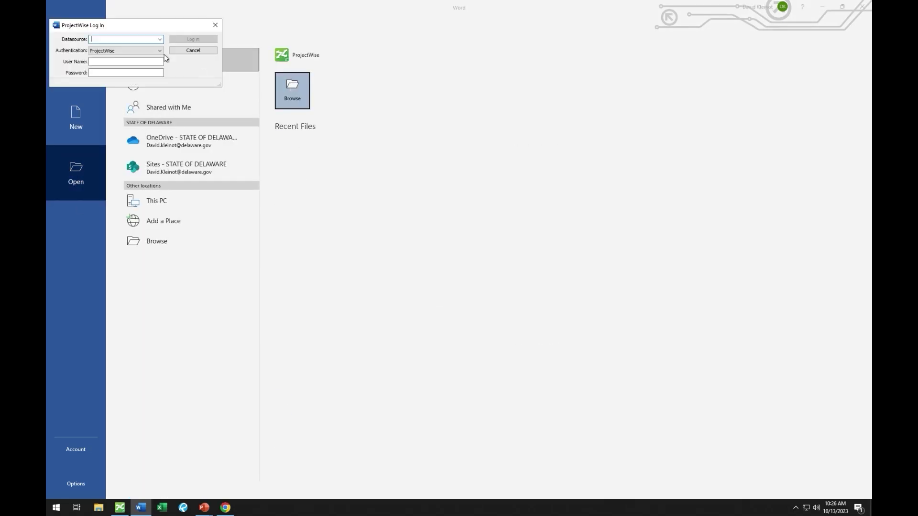
- Log into DELDOT Production with Bentley IMS and open 01_Active_Projects > DelDOT_Capital_Projects
left_click(159, 39)
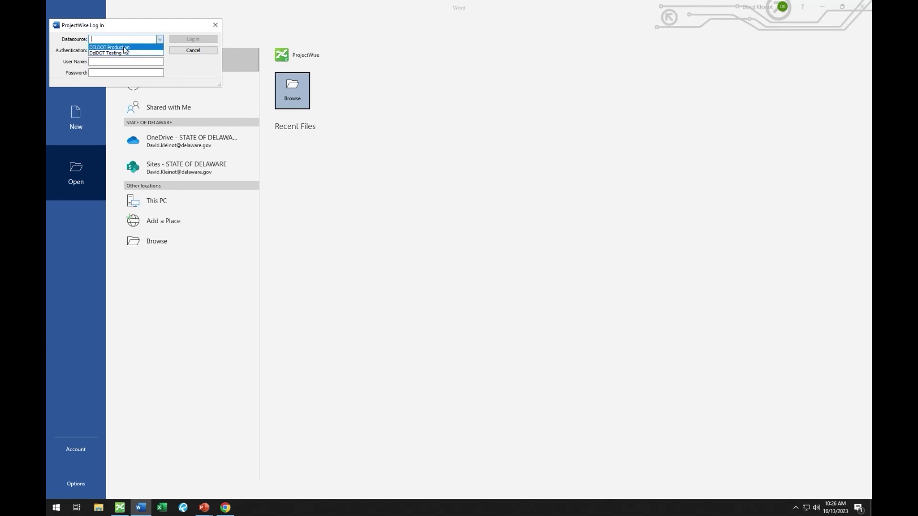
left_click(126, 48)
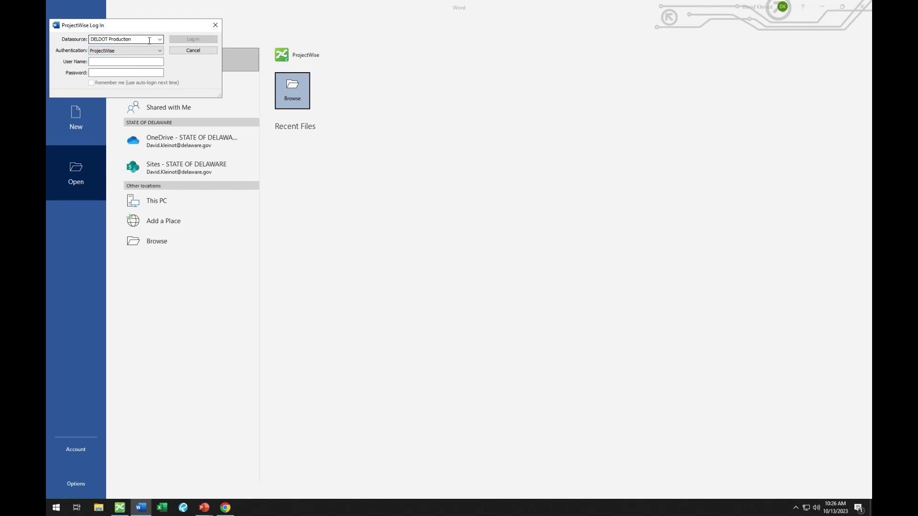
left_click(136, 48)
left_click(115, 63)
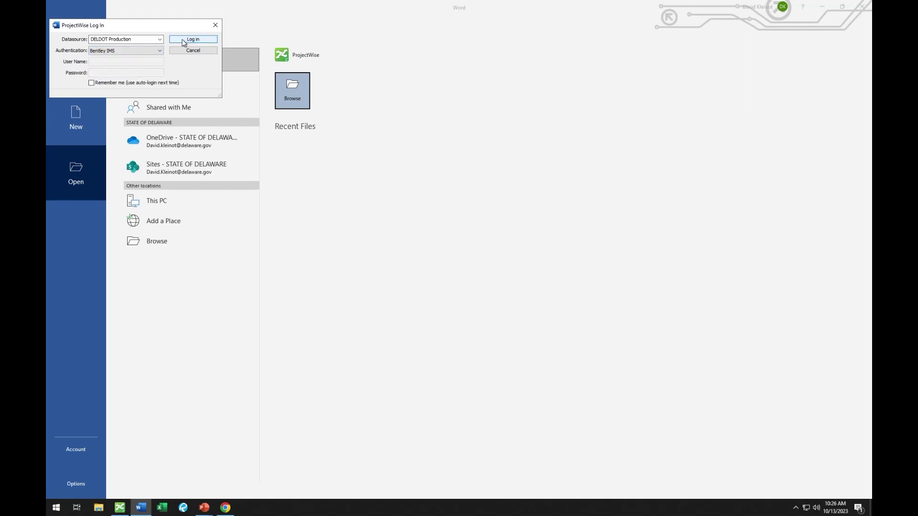
left_click(184, 41)
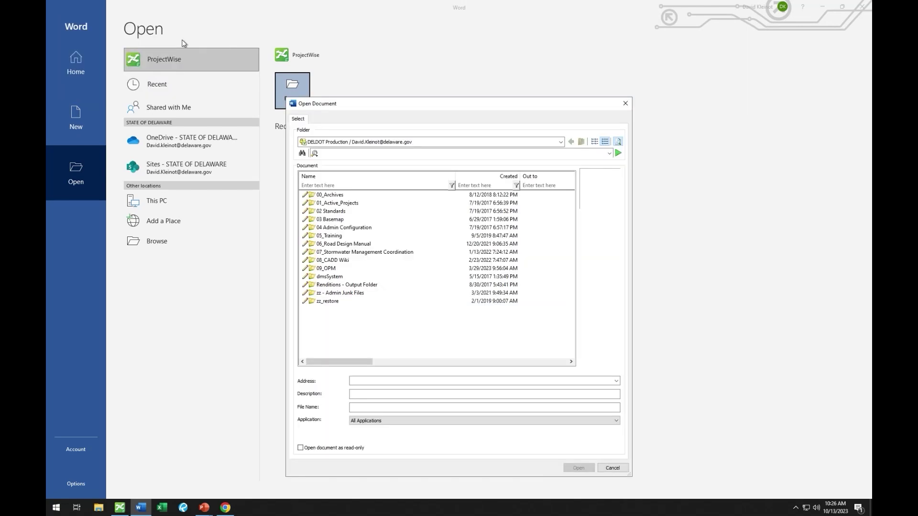
double_click(316, 204)
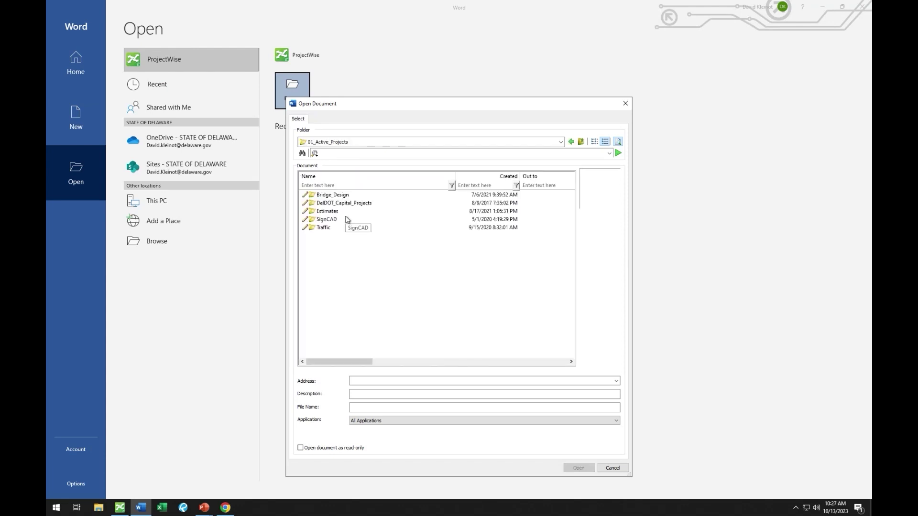
double_click(349, 203)
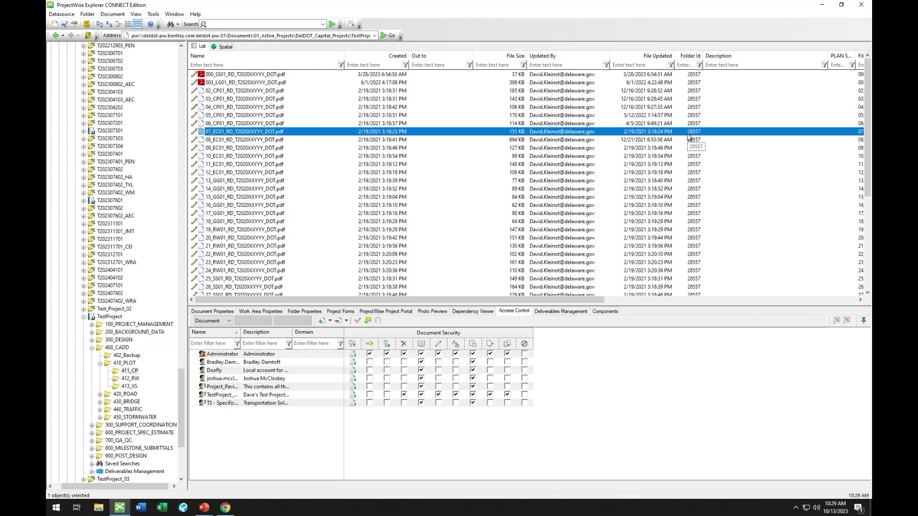
- Check out 07_EC01_RD_T2020XXYYY_DOT.pdf, then open the Windows (C:) drive in File Explorer
double_click(304, 134)
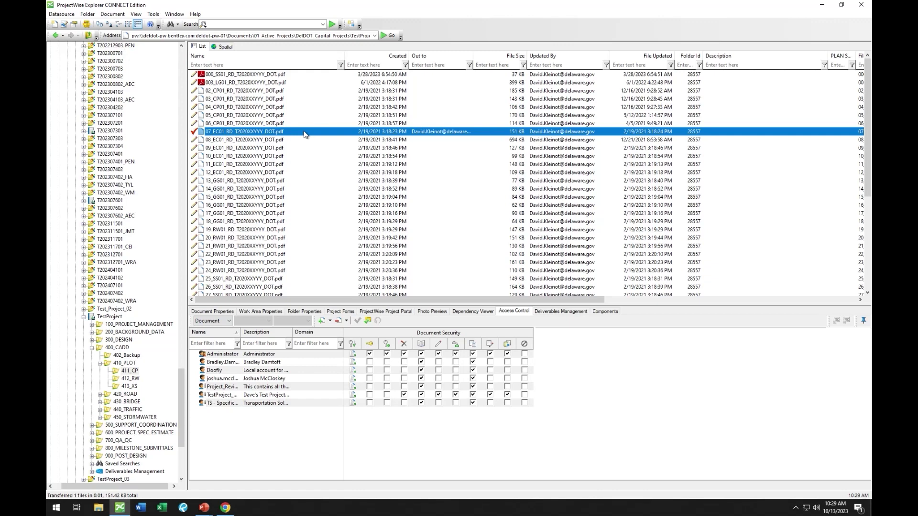
left_click(98, 509)
double_click(143, 132)
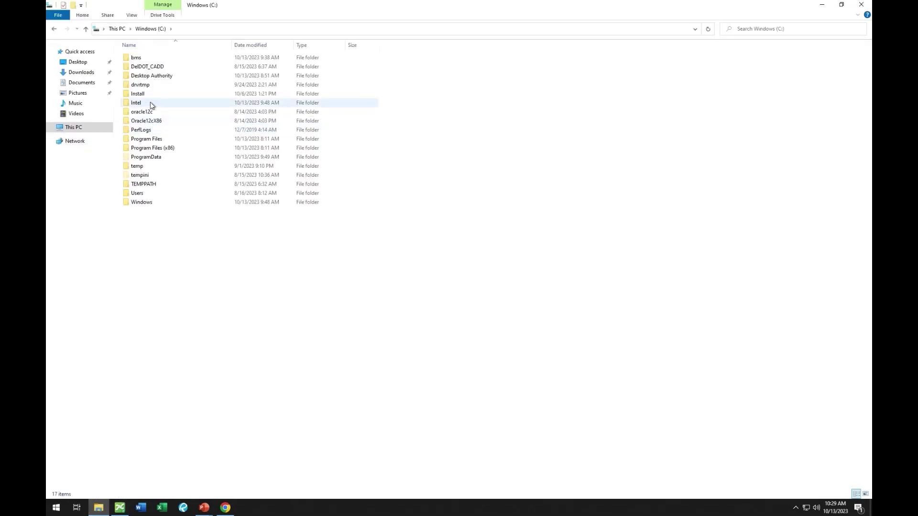
- Locate the local 07_EC01 PDF copy in C:\bms\deldot-pw-01\<user>\dms28557, then return to ProjectWise
double_click(147, 57)
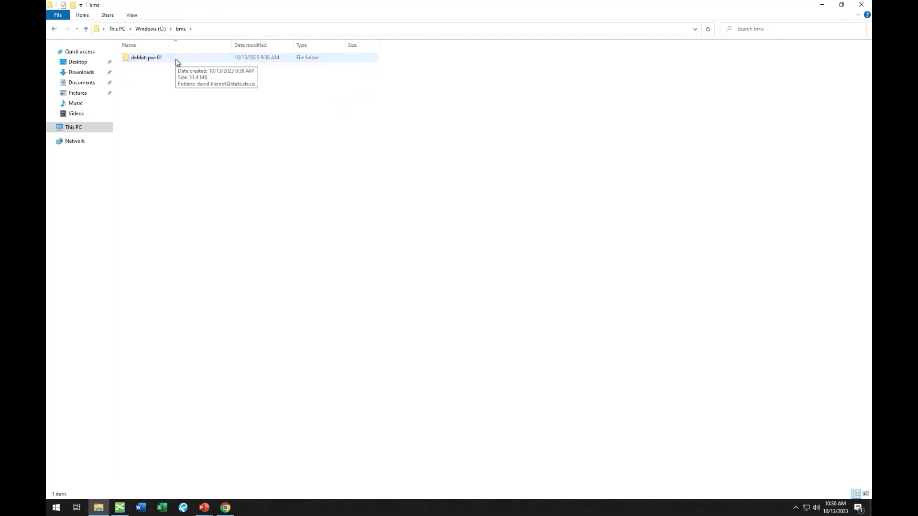
double_click(176, 59)
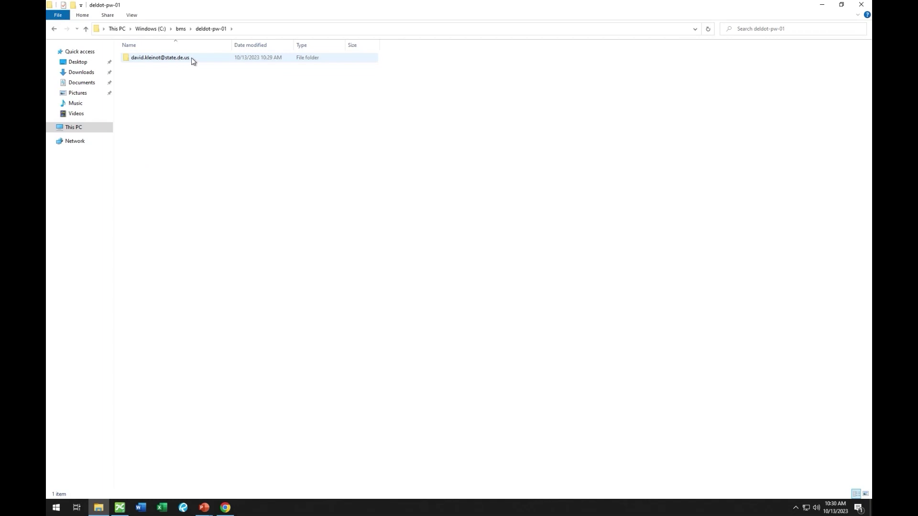
double_click(192, 58)
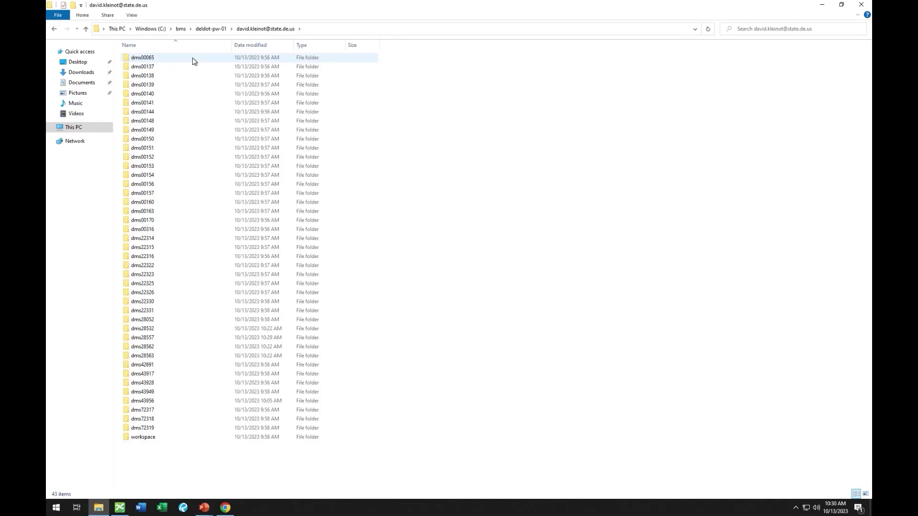
left_click(239, 45)
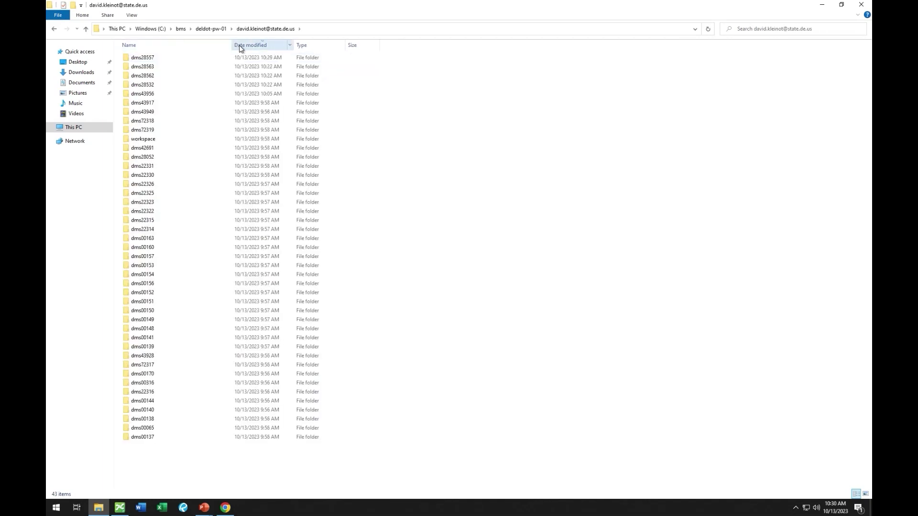
double_click(168, 59)
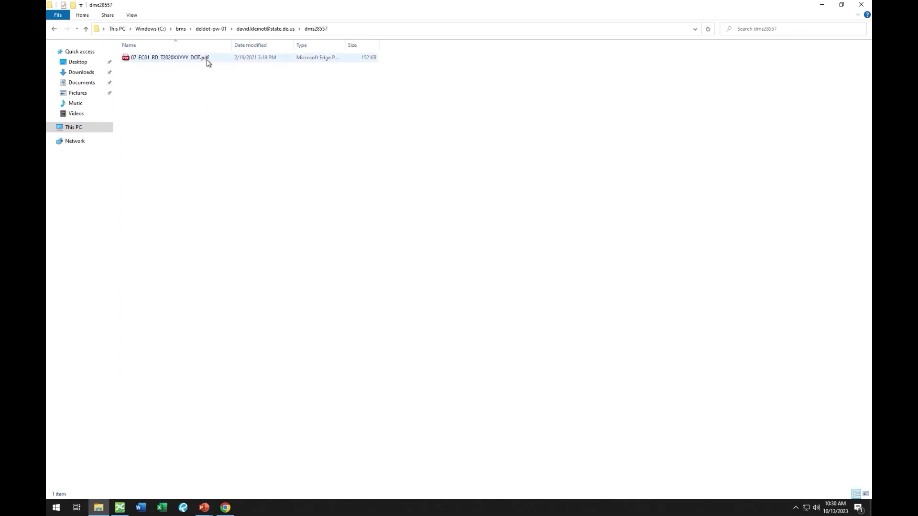
left_click(208, 61)
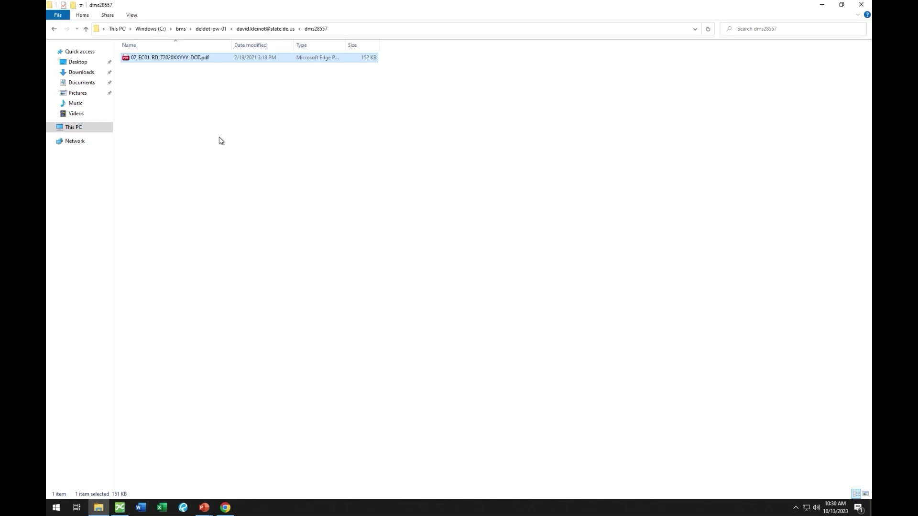
key("alt+Tab")
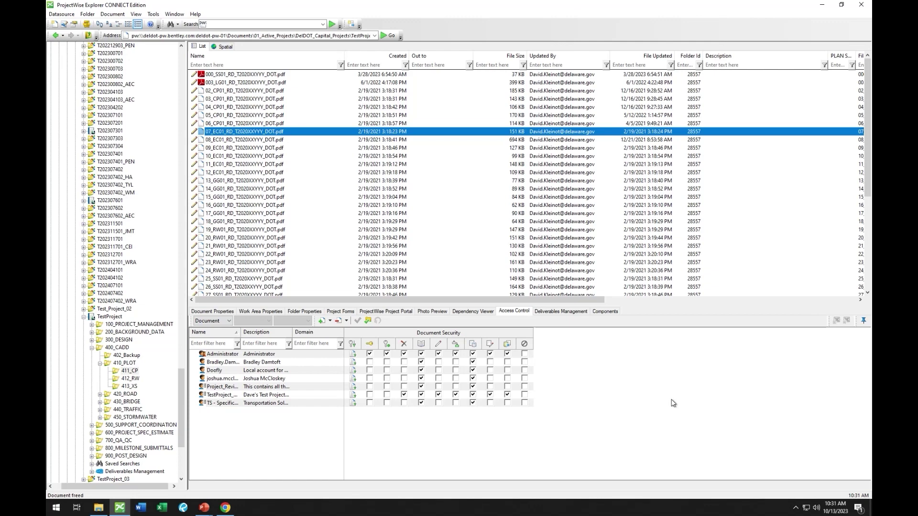
- Show the 07_EC01 PDF's audit trail and list the report's Date Period options
key("alt+Return")
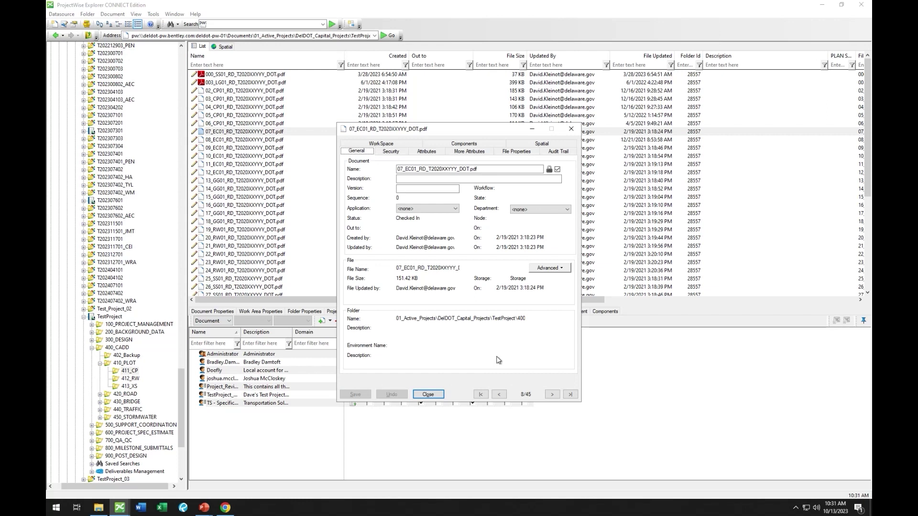
left_click(559, 151)
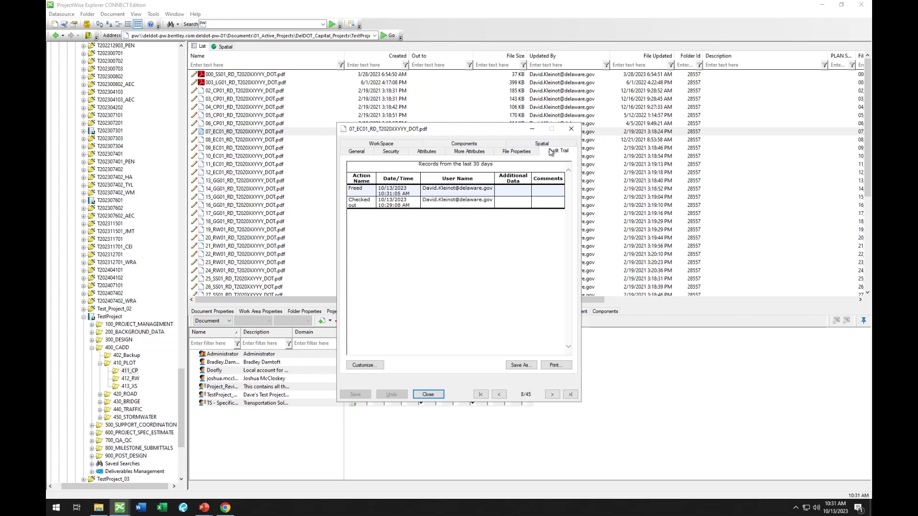
left_click(364, 365)
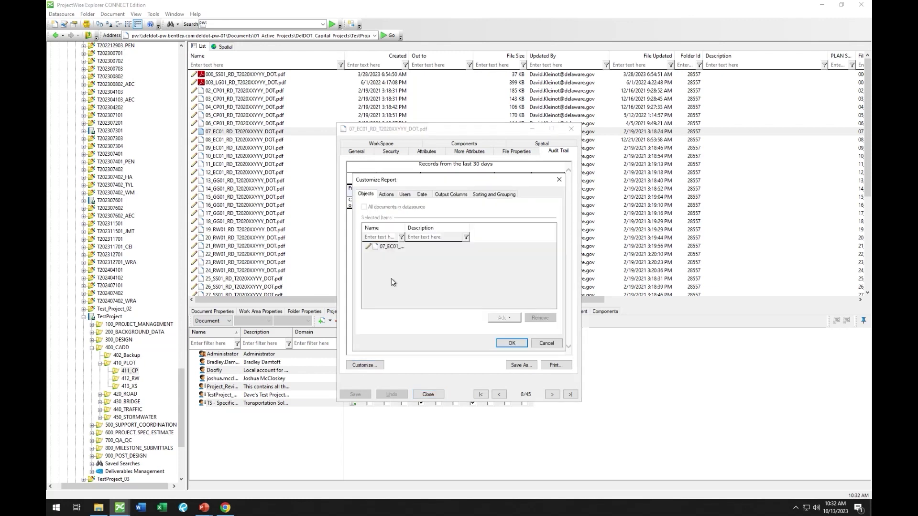
left_click(422, 195)
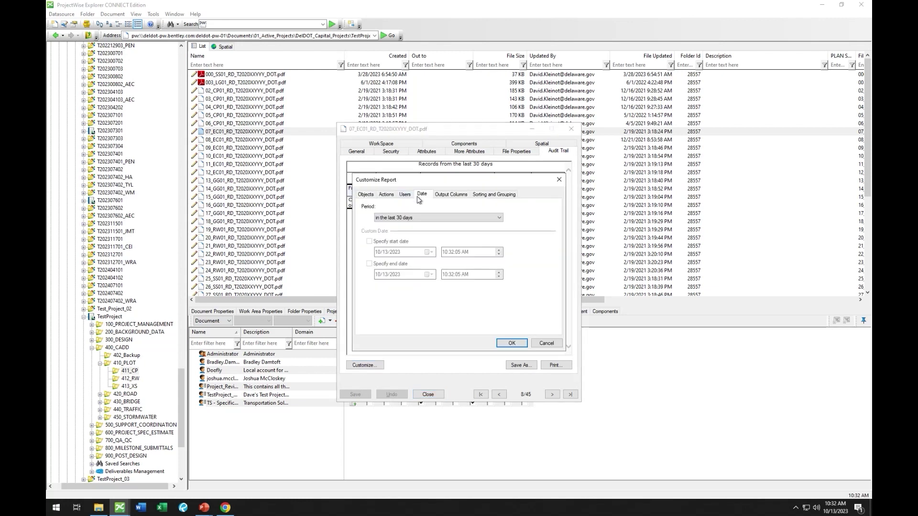
left_click(415, 218)
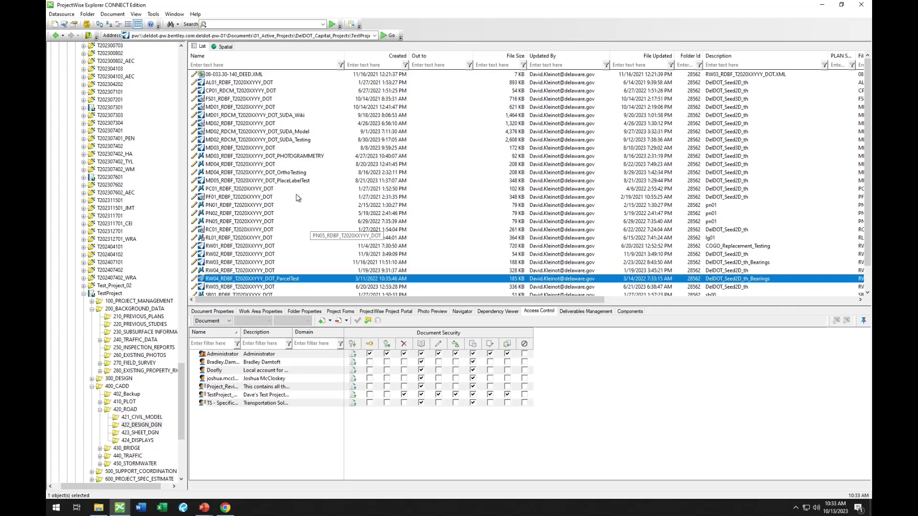
left_click(266, 99)
double_click(267, 99)
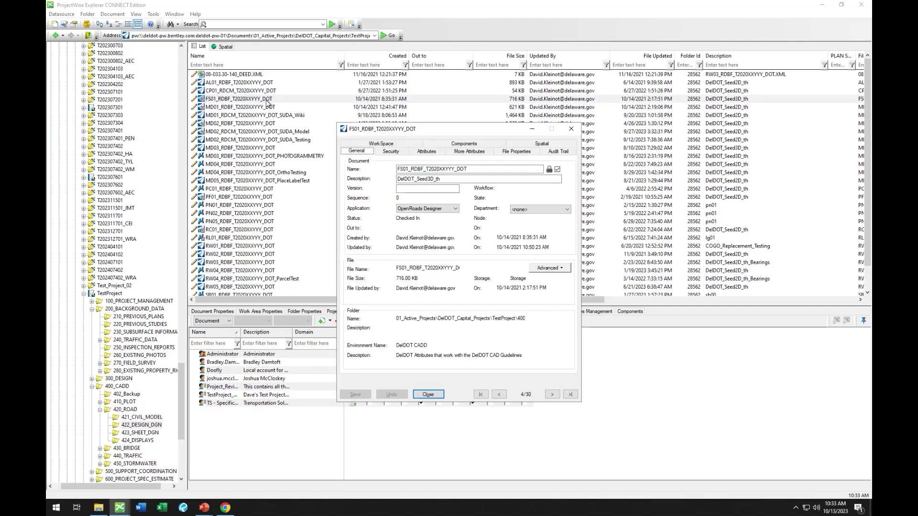
left_click(427, 150)
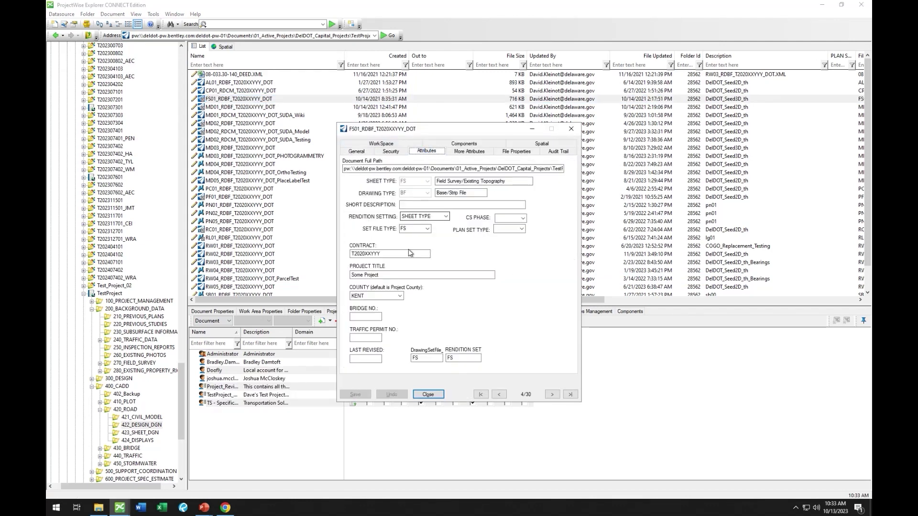
left_click(388, 276)
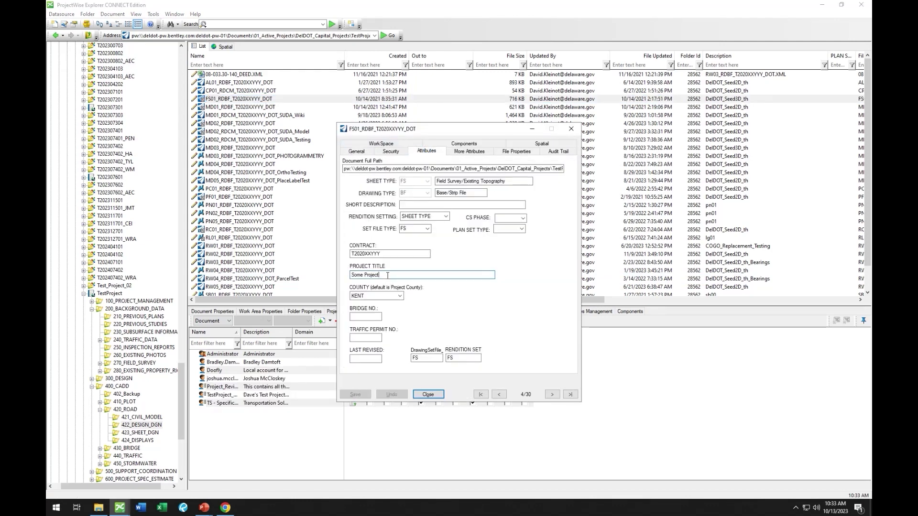
key("Escape")
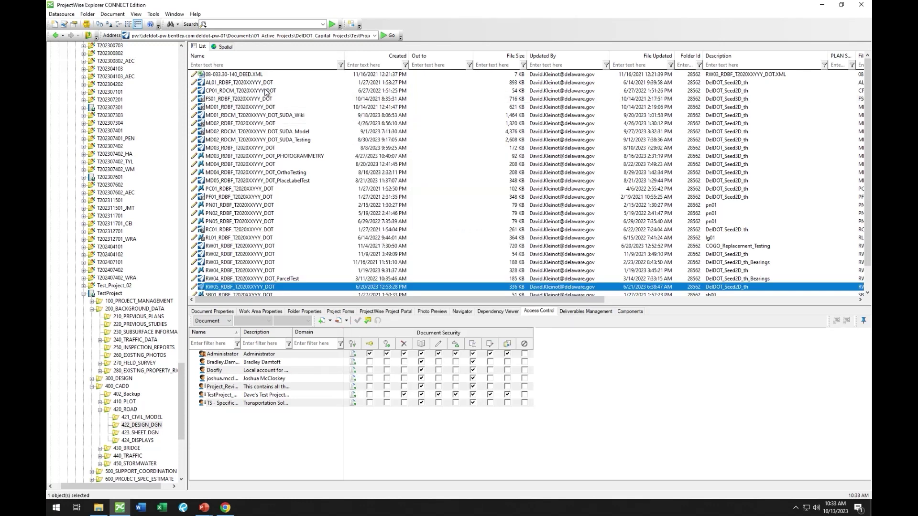
left_click_drag(266, 92, 269, 125)
right_click(268, 125)
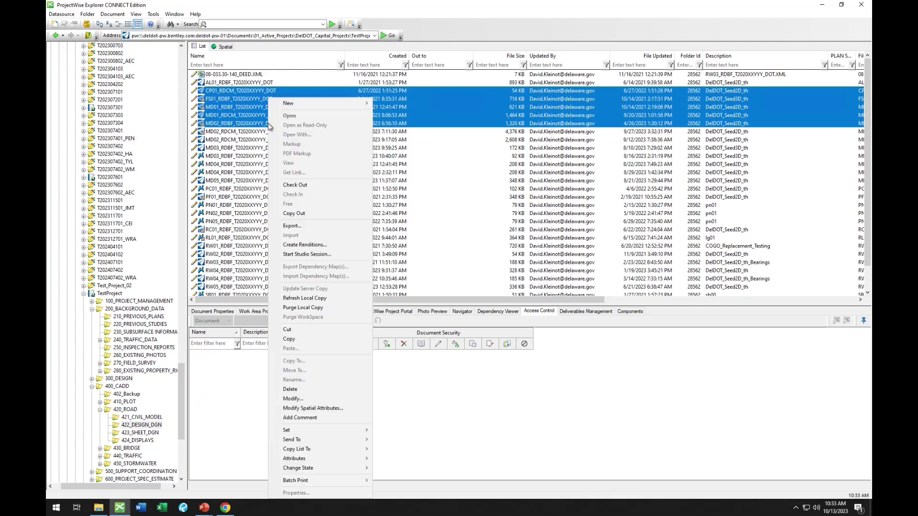
left_click(324, 398)
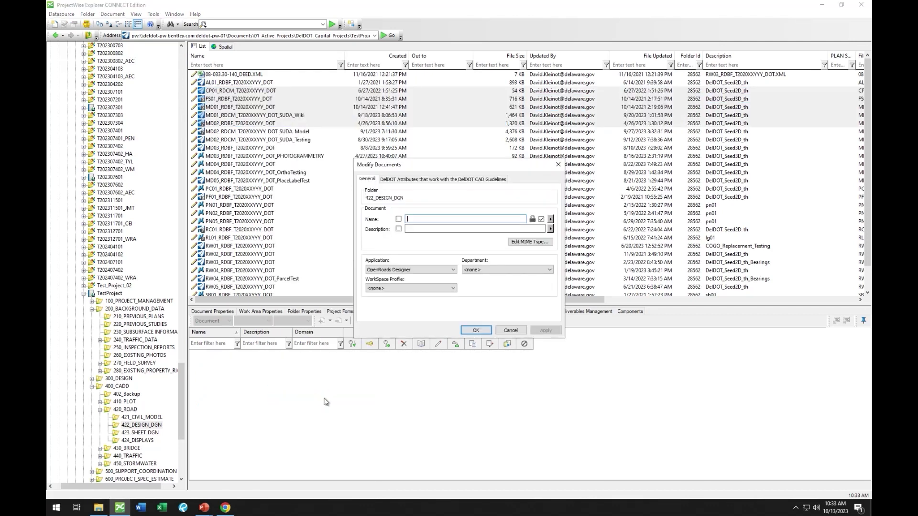
left_click(400, 180)
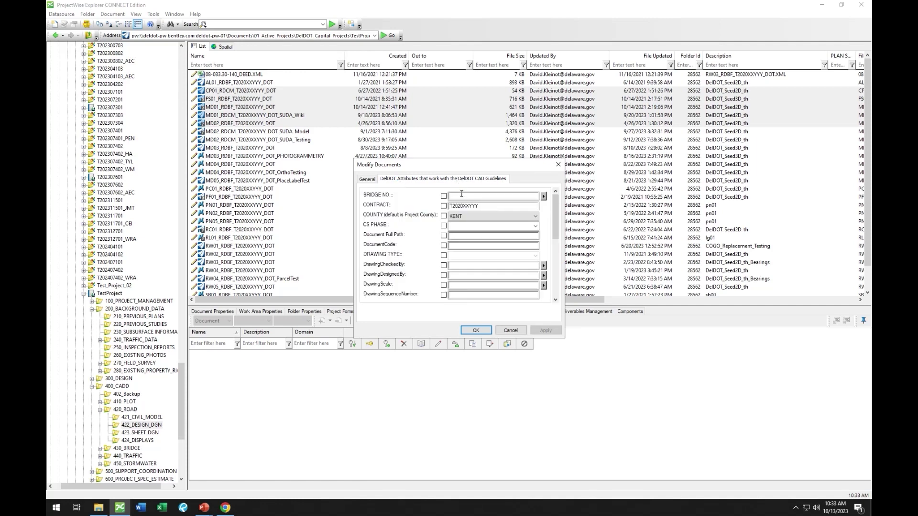
left_click(510, 330)
left_click(232, 173)
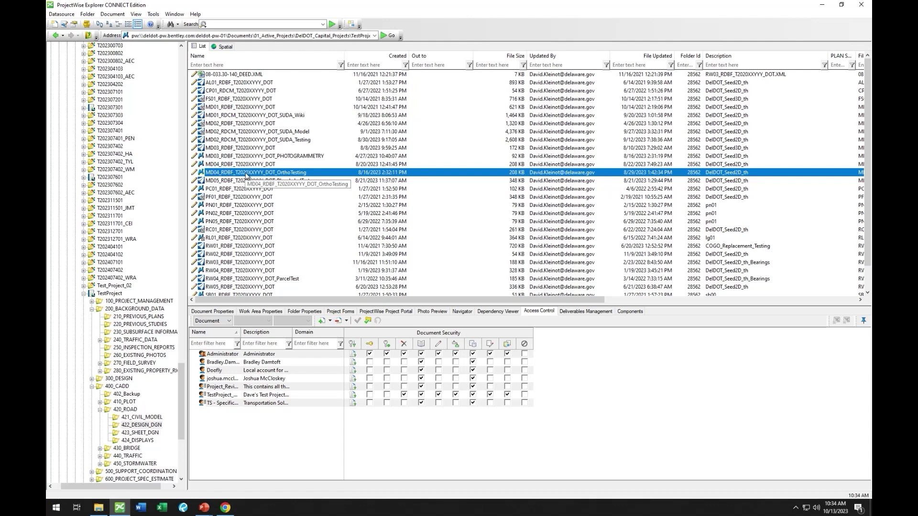
right_click(246, 175)
left_click(294, 493)
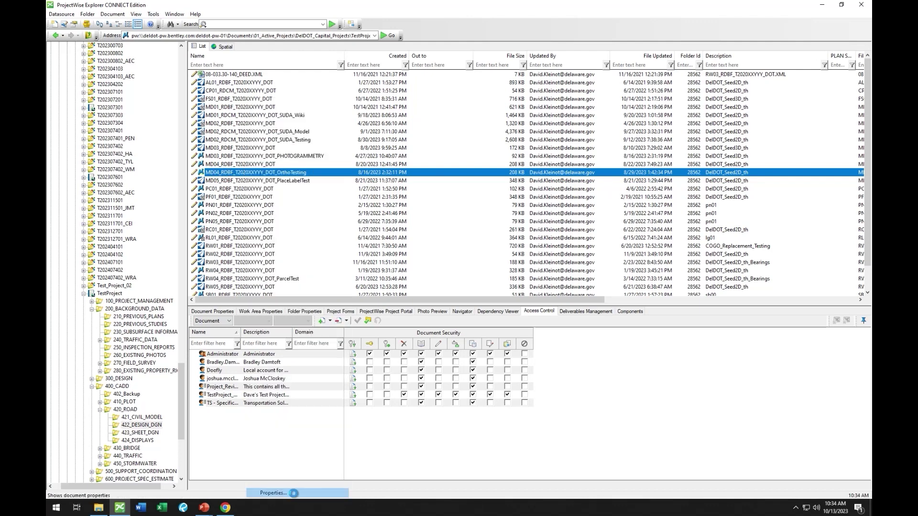
left_click(245, 149)
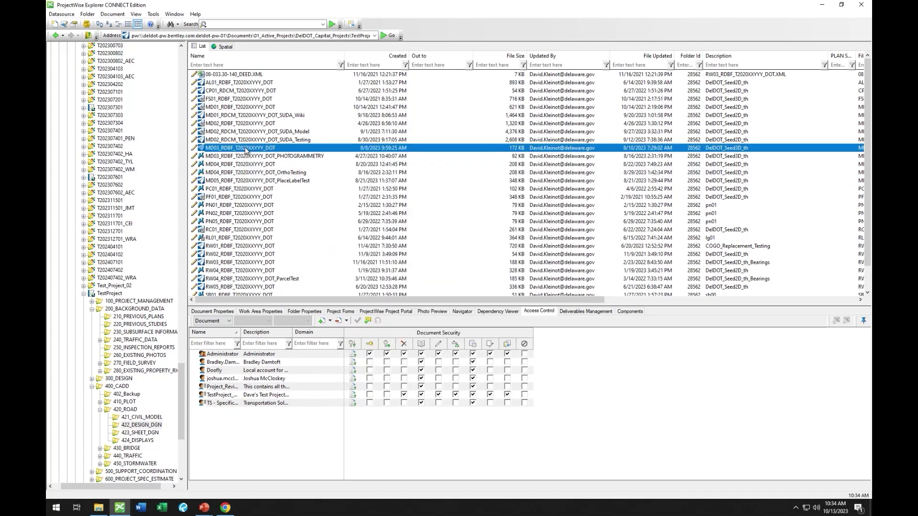
right_click(246, 150)
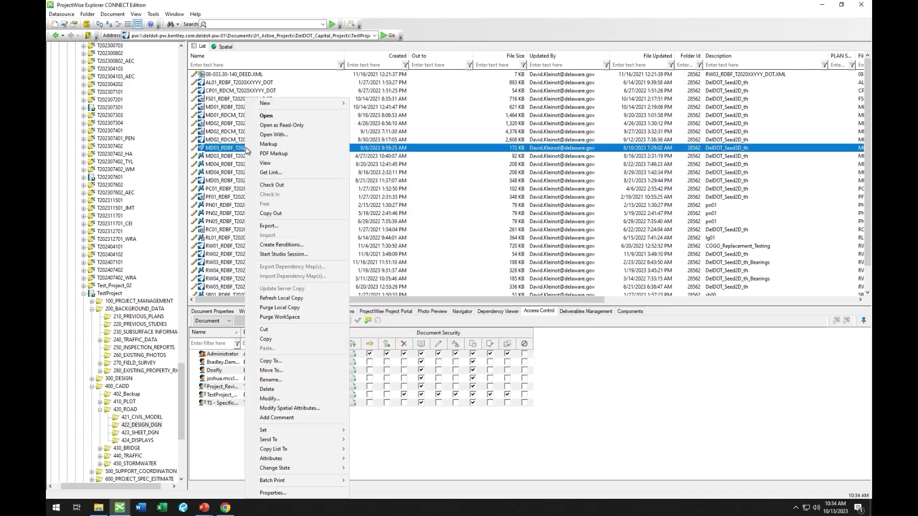
left_click(291, 140)
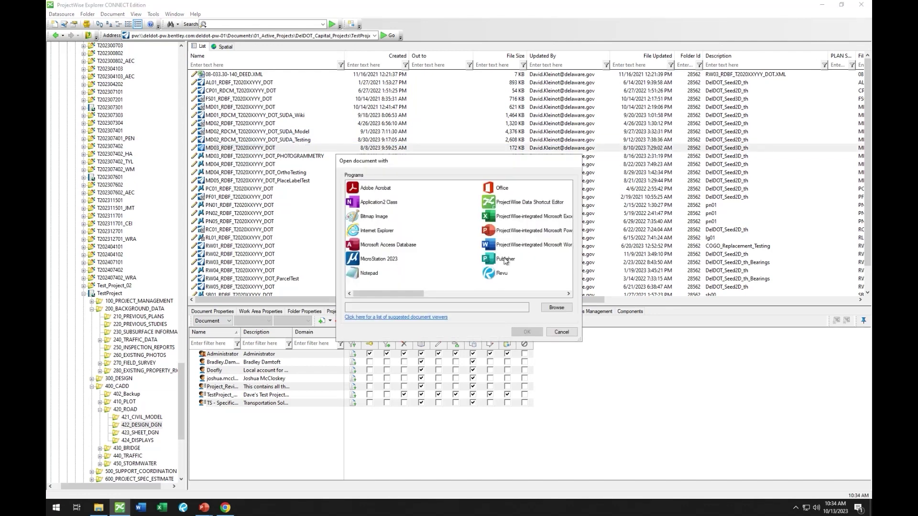
double_click(353, 259)
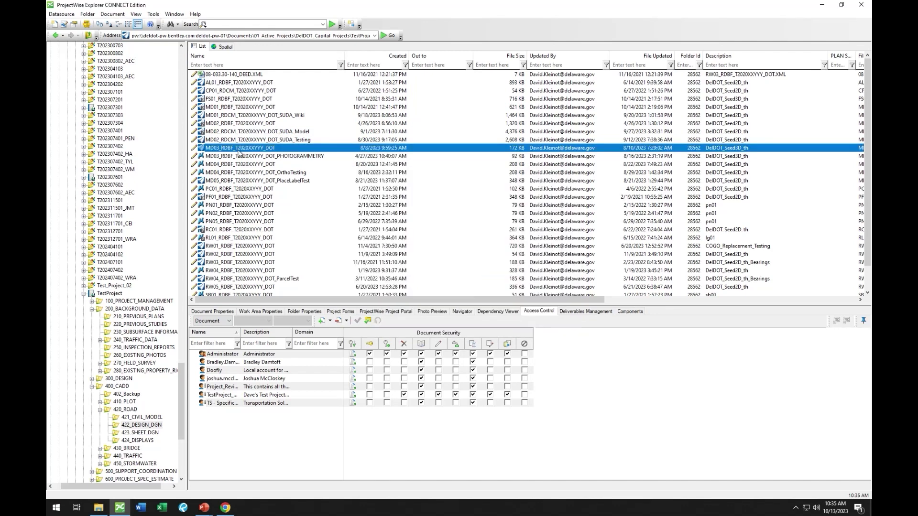
left_click(153, 14)
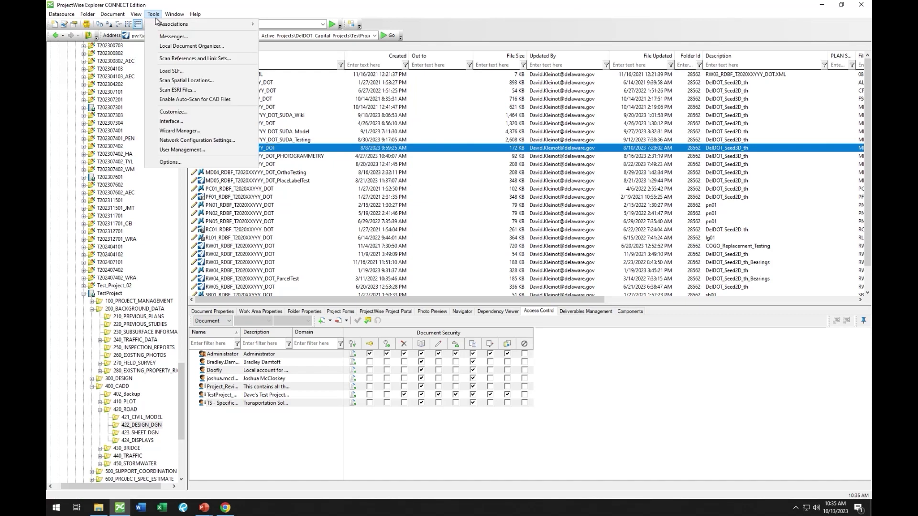
mouse_move(174, 24)
left_click(282, 33)
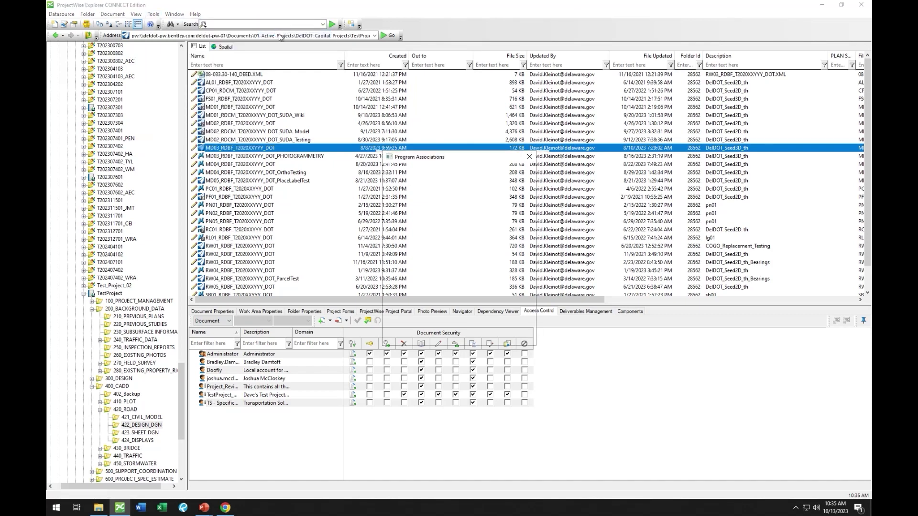
key("Escape")
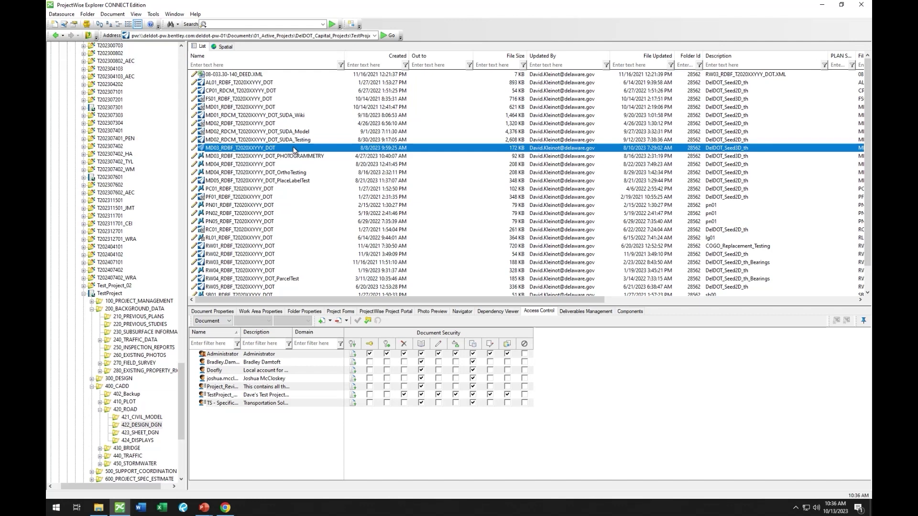
- Open Create Renditions for the RL01_RDSF_T2020XXYYY_DOT sheet in 423_SHEET_DGN, profile 22x34_BySheetType
left_click(140, 432)
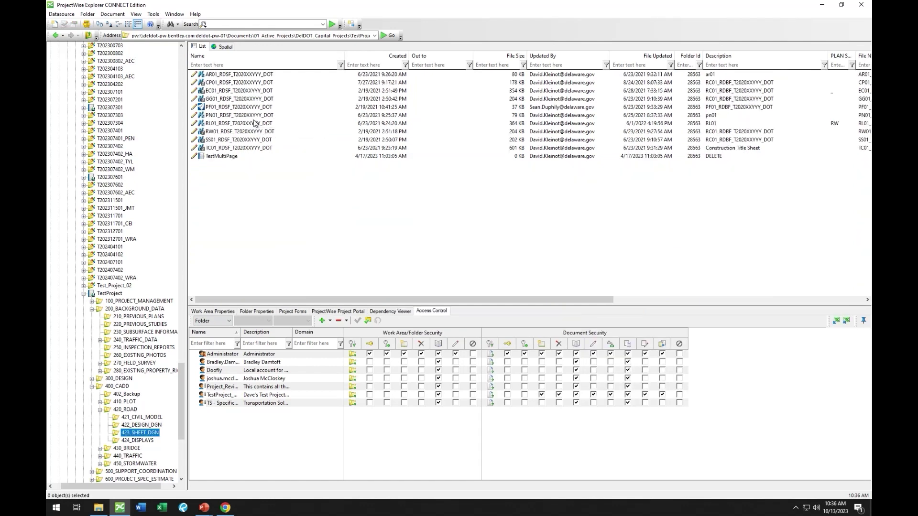
right_click(251, 125)
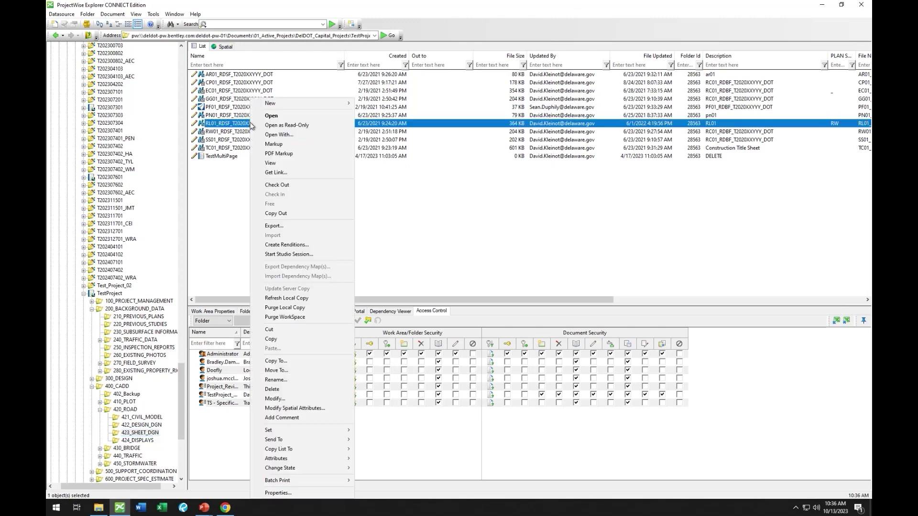
left_click(316, 249)
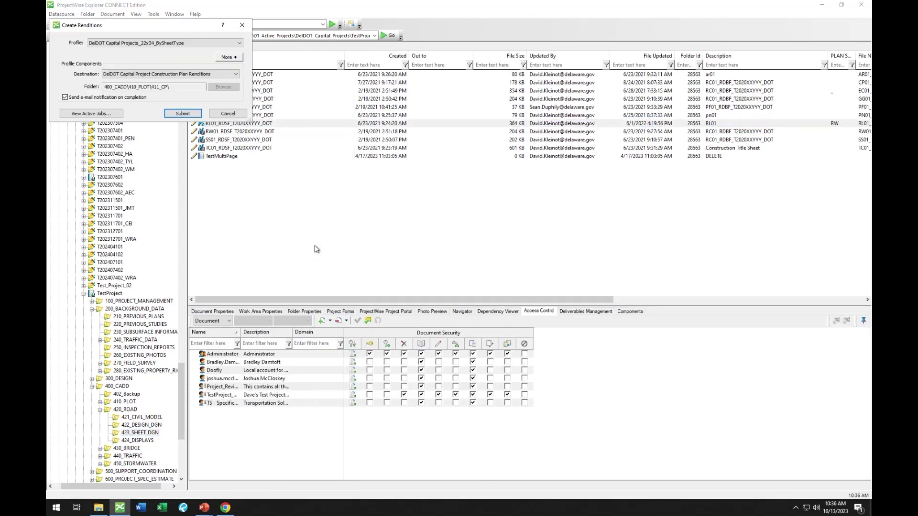